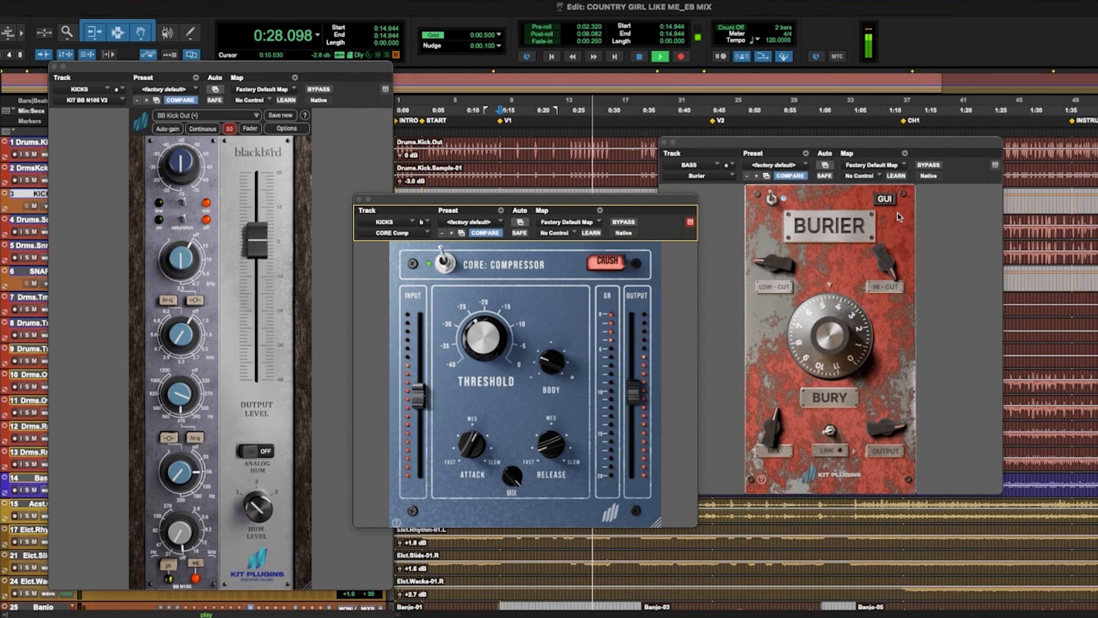
left_click(906, 125)
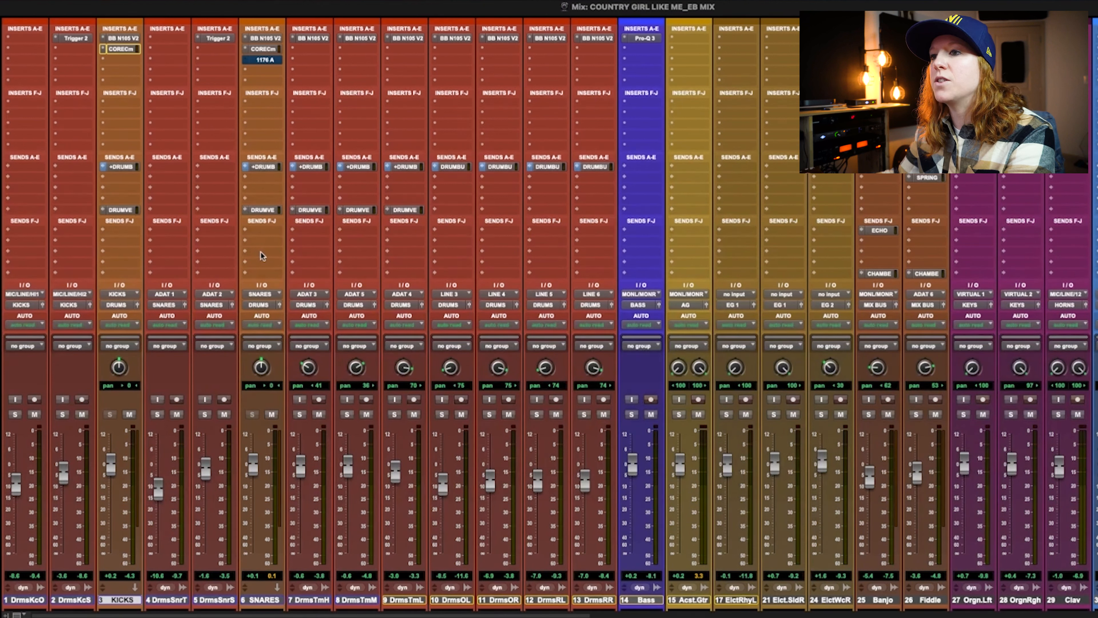
- Open the BB N105 V2 EQ on the KICKS channel and place its window clear of the kick channels
left_click(123, 39)
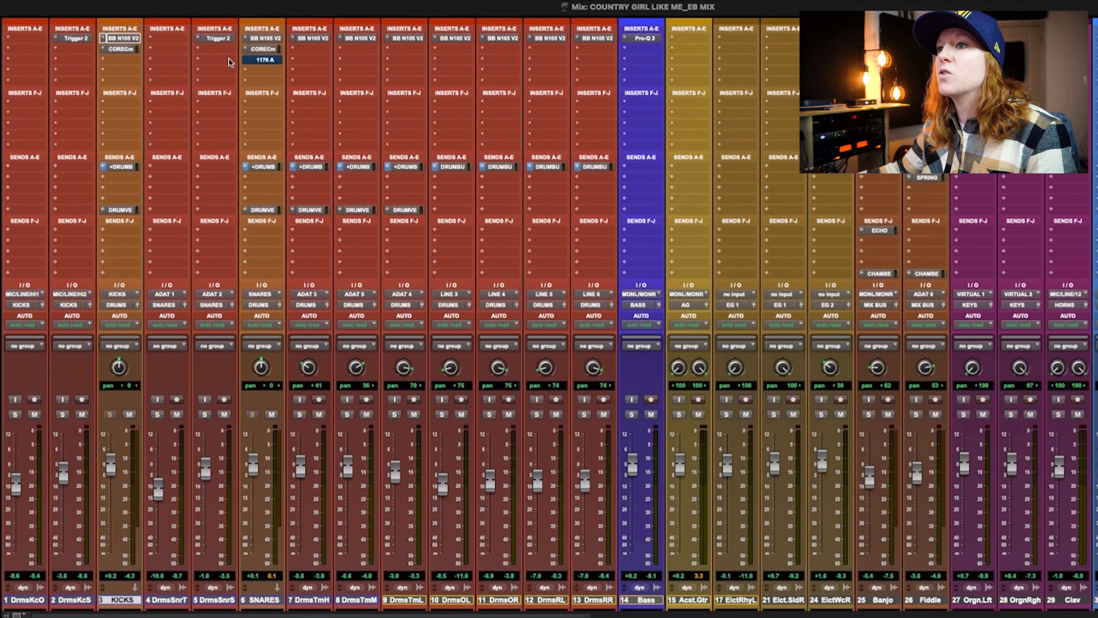
left_click(125, 38)
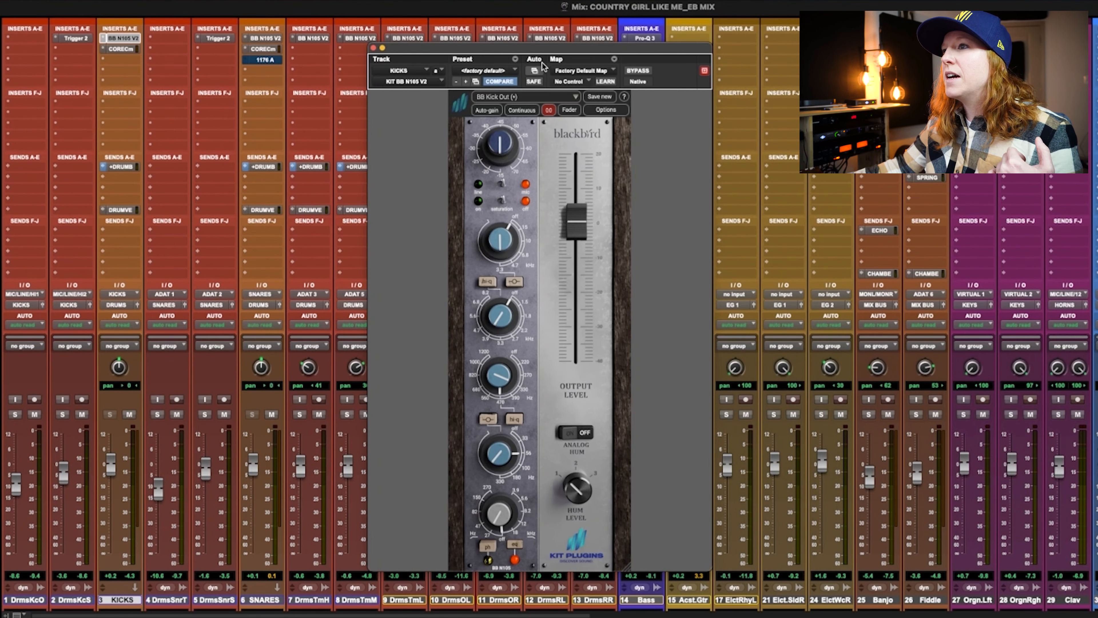
left_click_drag(535, 52, 464, 61)
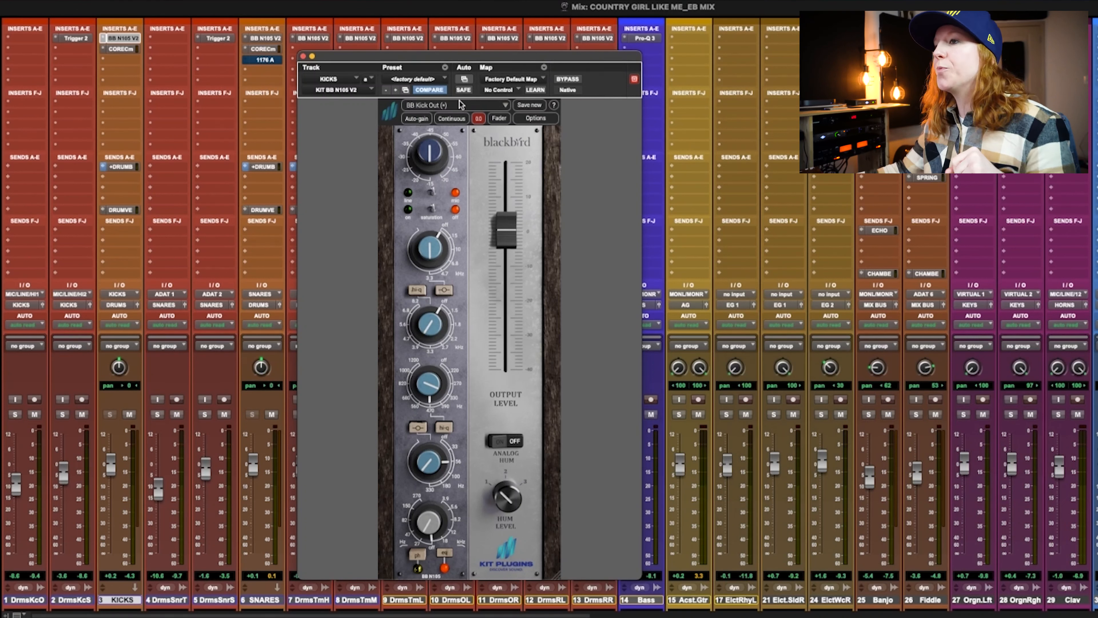
mouse_move(421, 63)
left_mouse_down()
mouse_move(394, 75)
mouse_move(411, 78)
left_mouse_up()
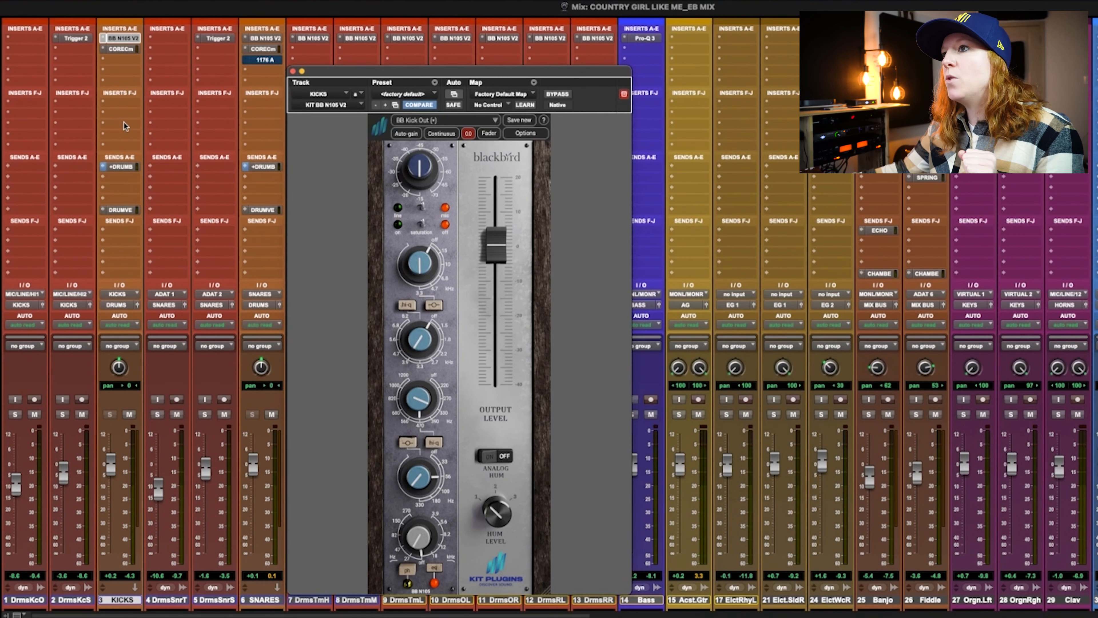
left_click_drag(327, 73, 329, 65)
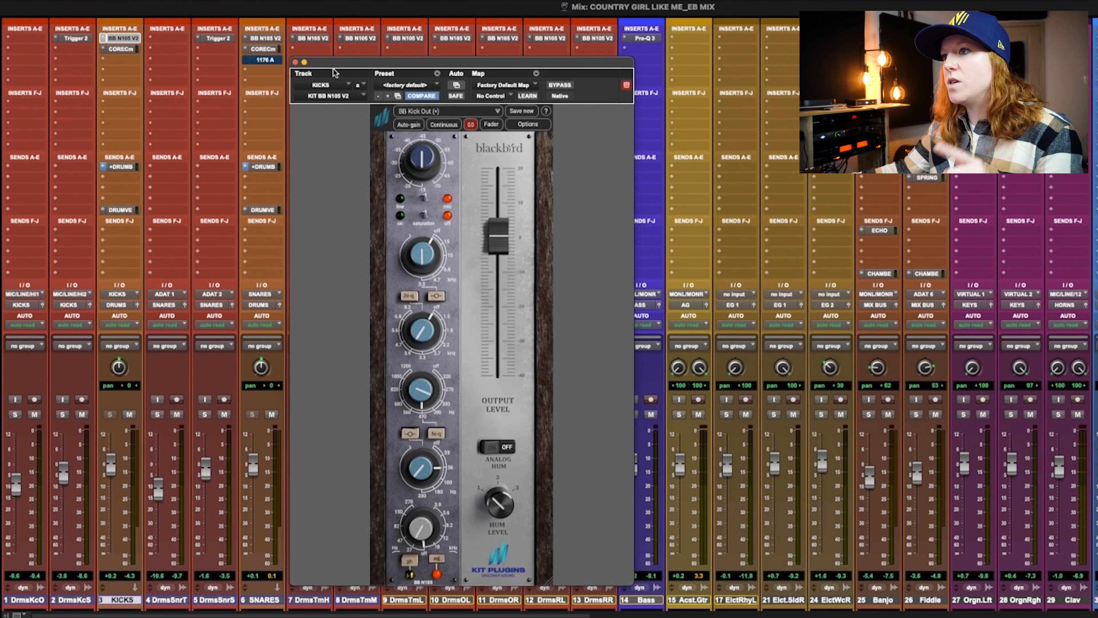
- Solo the two individual kick tracks and open the CORE Comp compressor on the KICKS channel
left_click(62, 414)
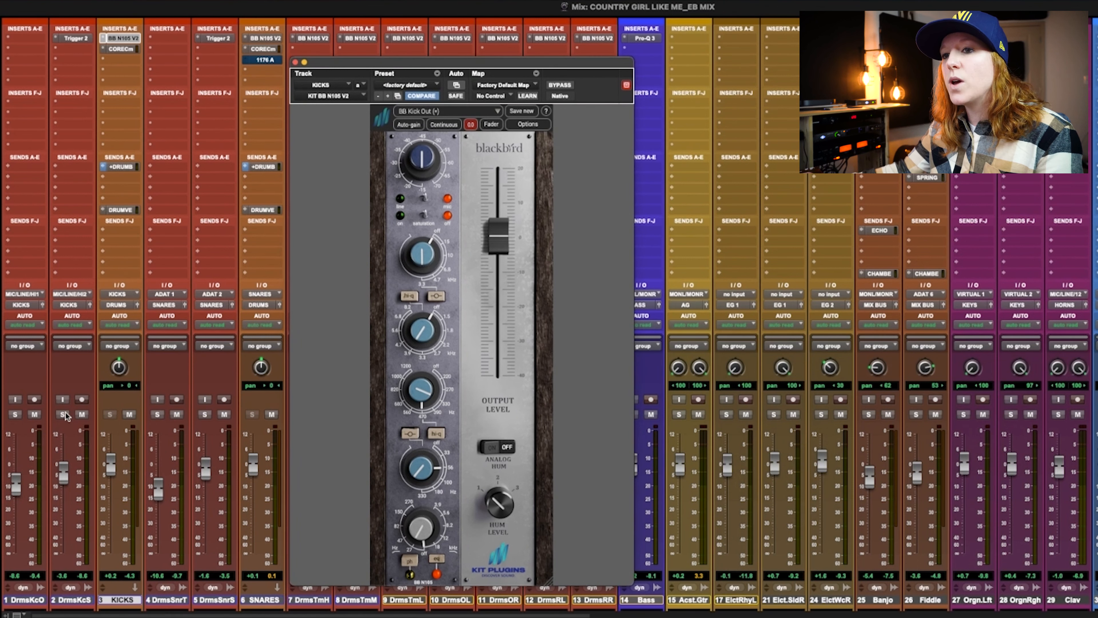
left_click(15, 415)
left_click(121, 48)
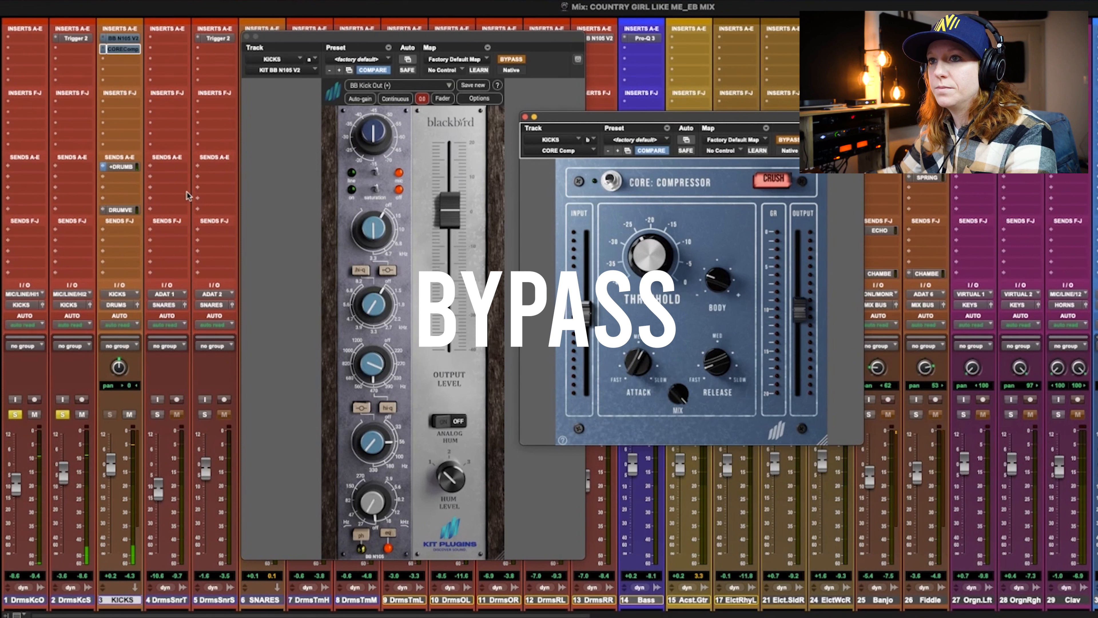
- Mute the DRUMVERB and DRUMBUS sends on the KICKS channel
left_click(121, 210, "ctrl+super")
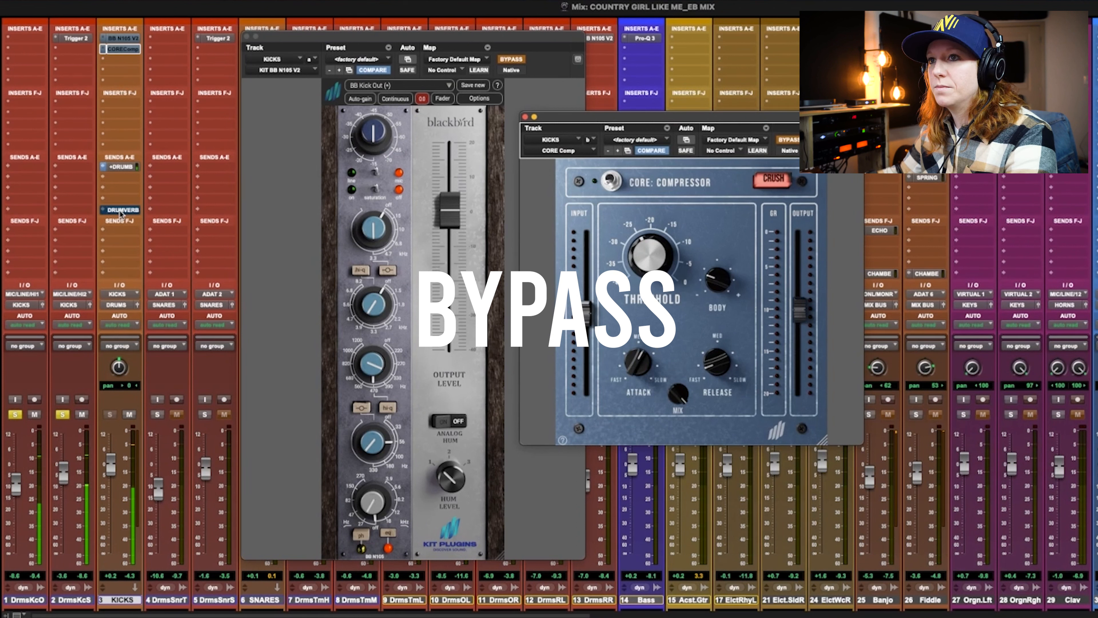
left_click(123, 169, "ctrl+super")
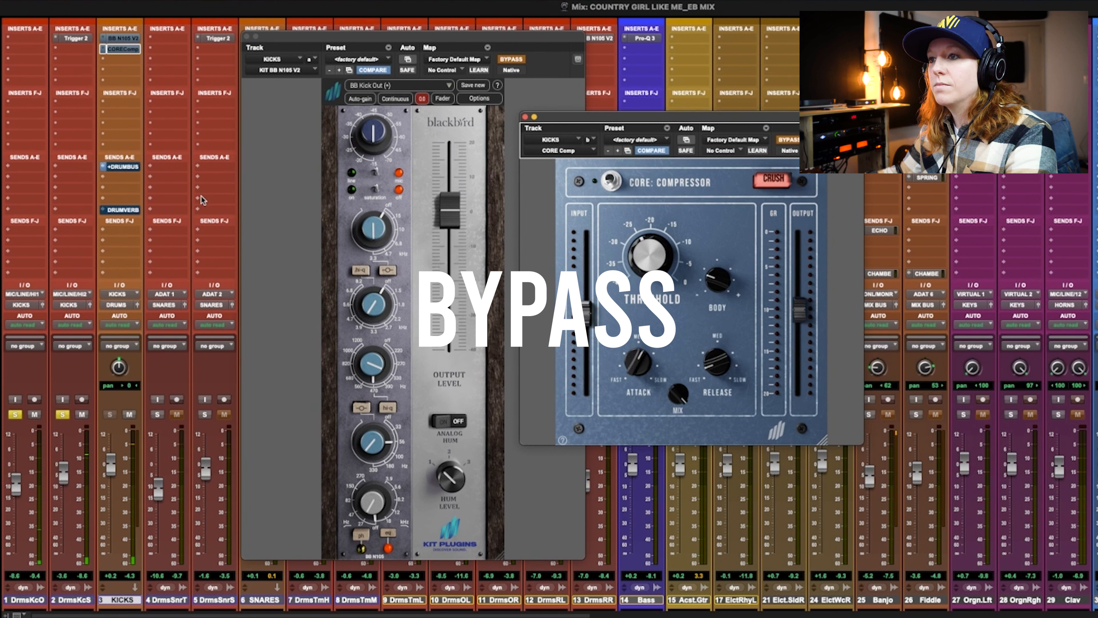
- Compare the kick with and without the BB N105 V2 EQ by toggling its bypass, and leave the EQ active
left_click(509, 62)
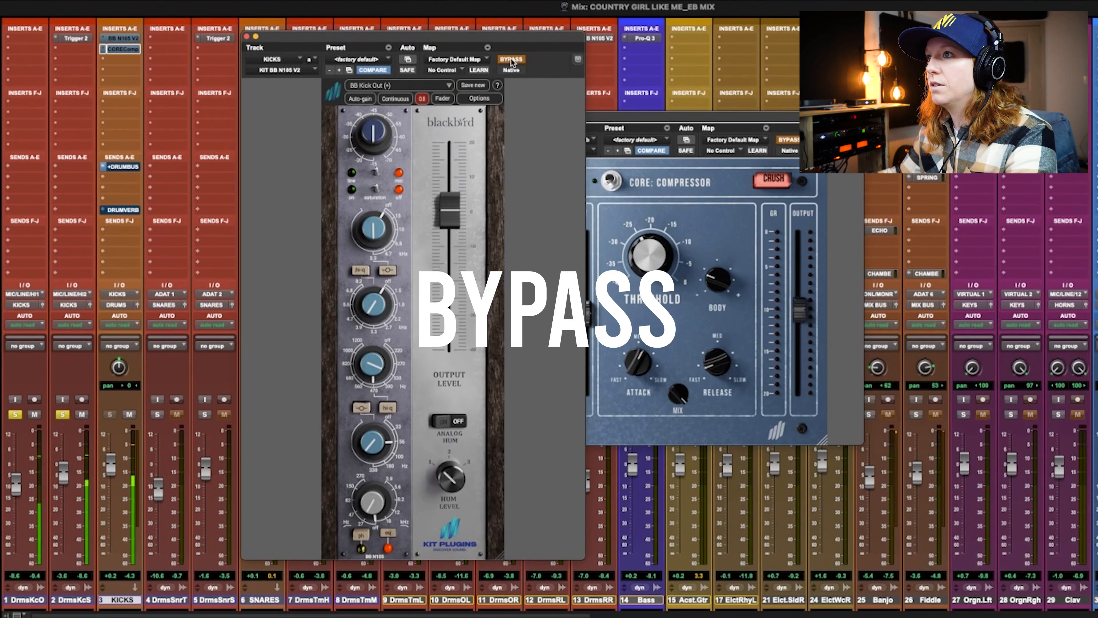
left_click(510, 60)
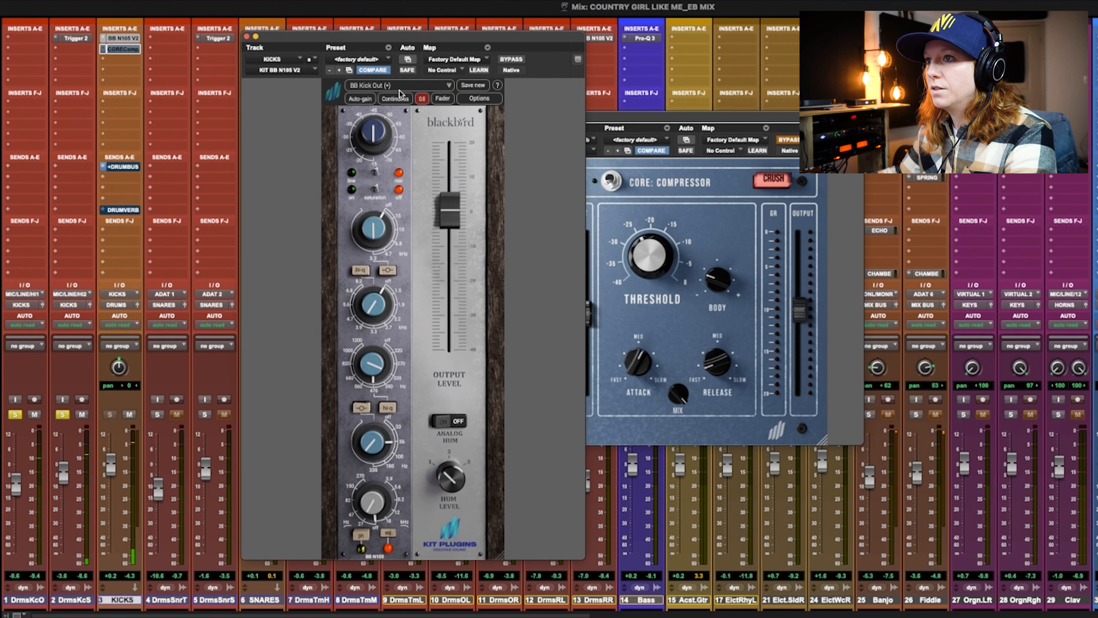
left_click(511, 60)
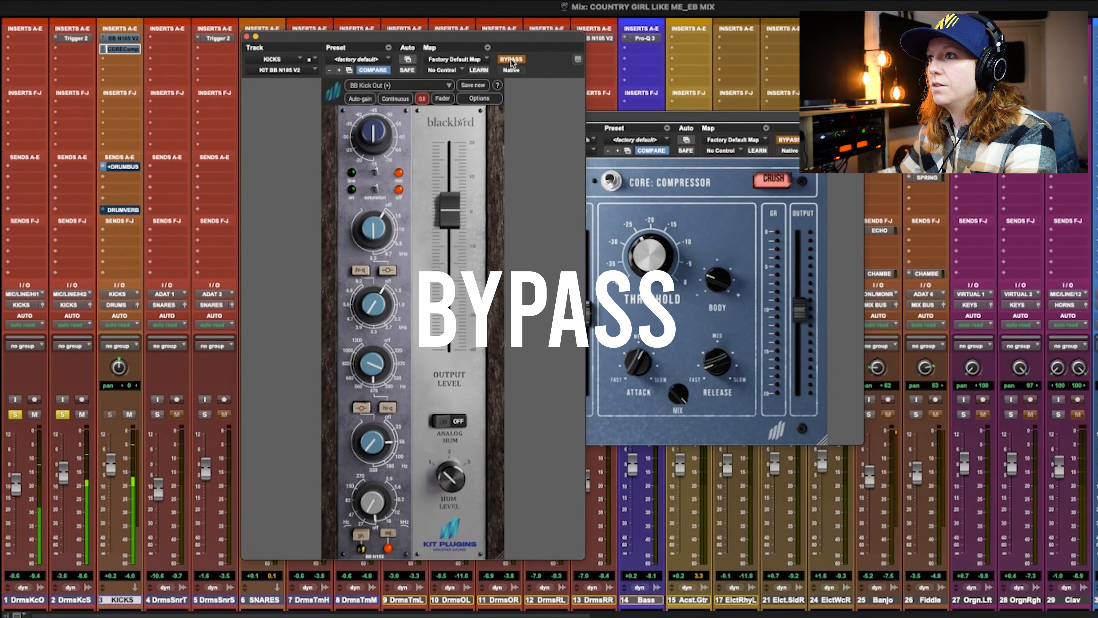
left_click(511, 59)
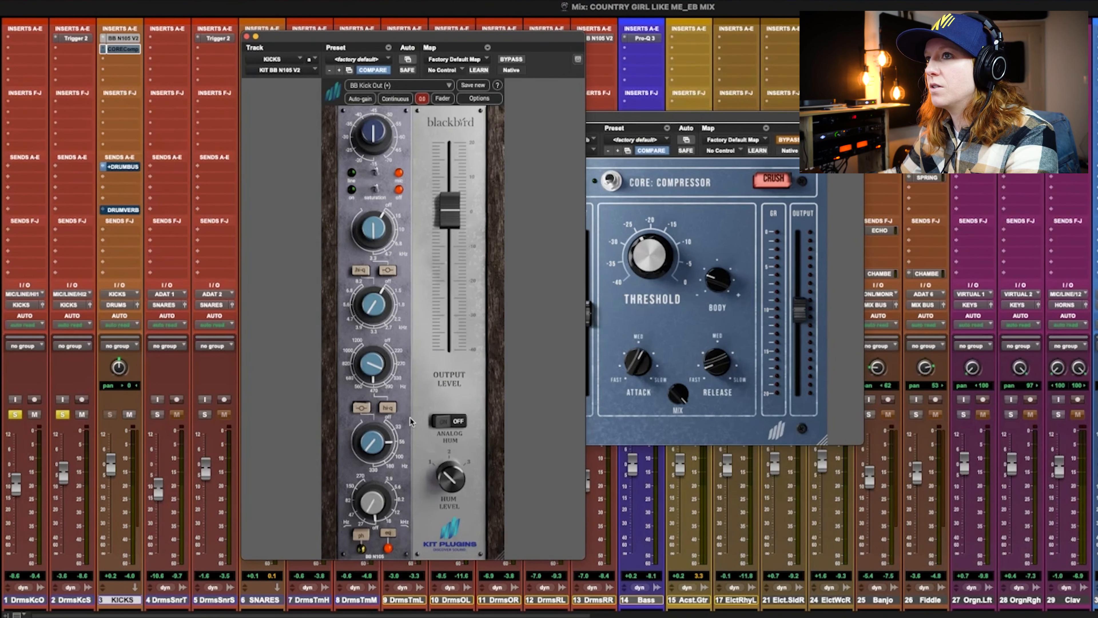
- Copy the kick EQ to a lower KICKS insert slot using the BB Kick Out preset, and compare both instances' low-mid and low band gains
left_click_drag(126, 40, 121, 59)
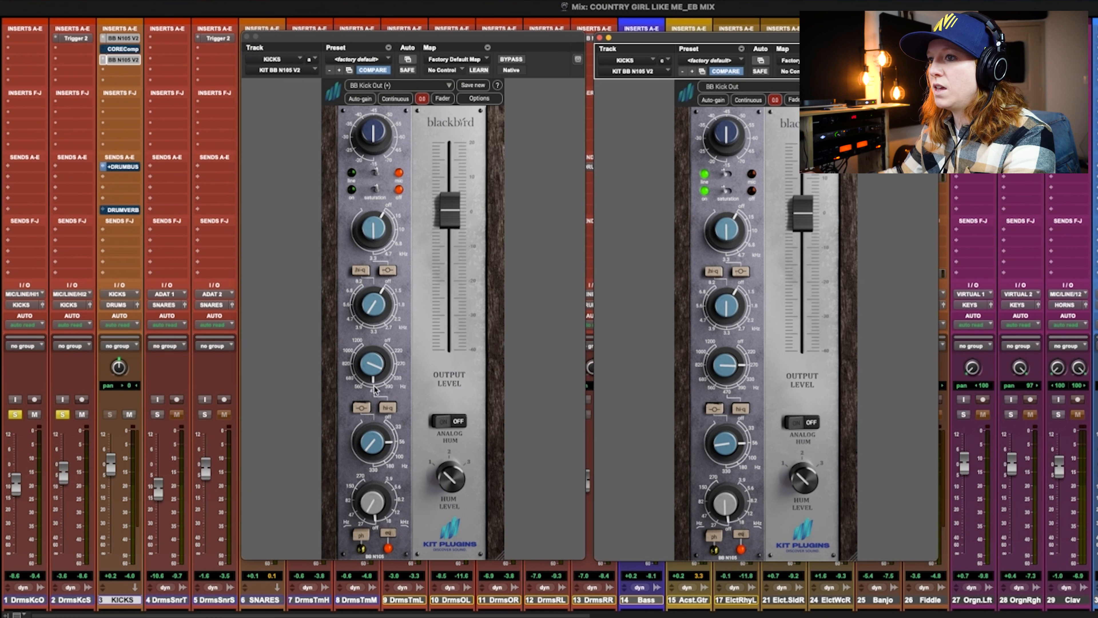
mouse_move(375, 367)
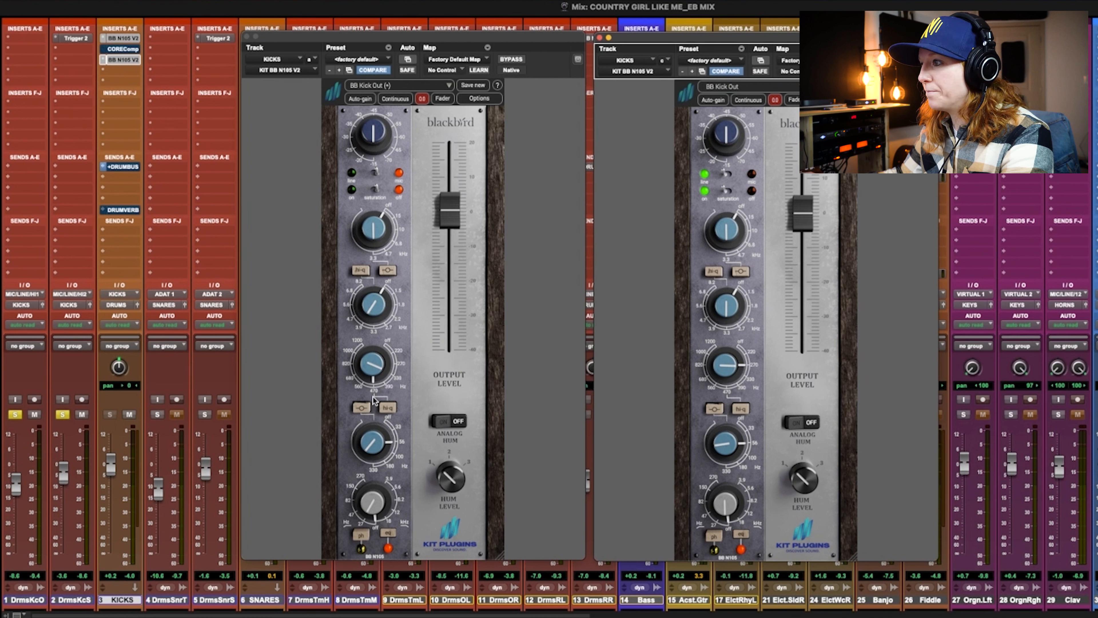
mouse_move(728, 372)
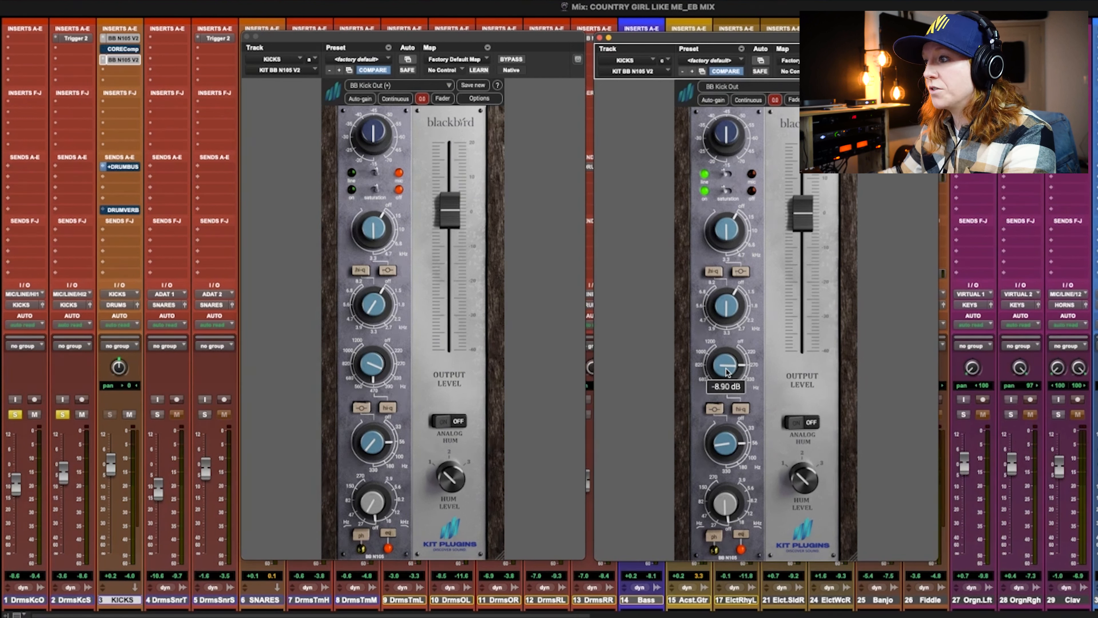
mouse_move(371, 451)
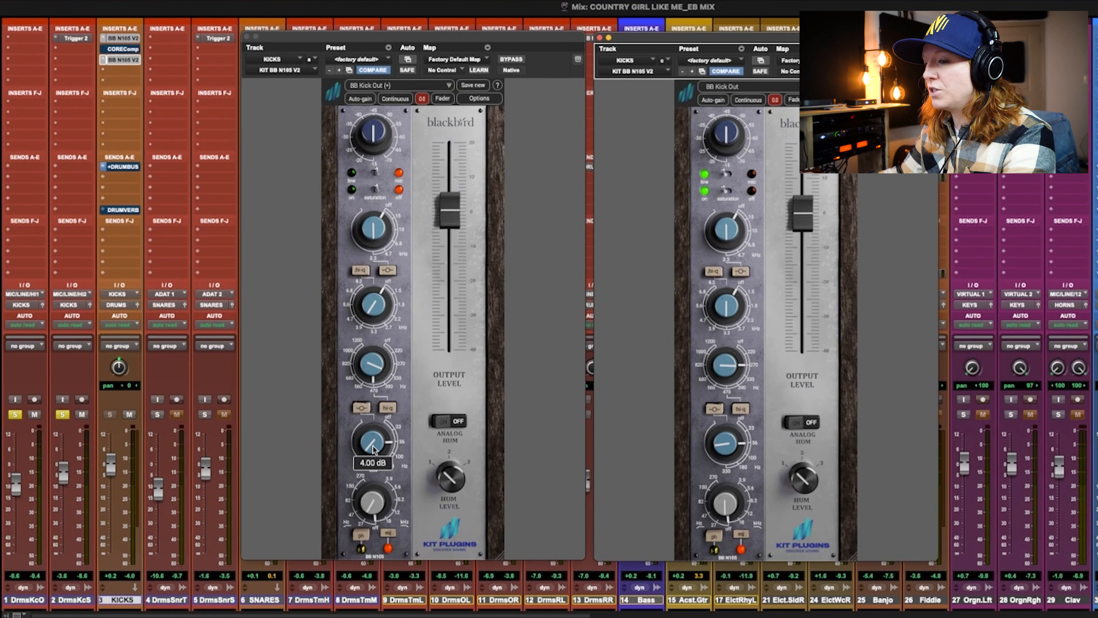
mouse_move(726, 452)
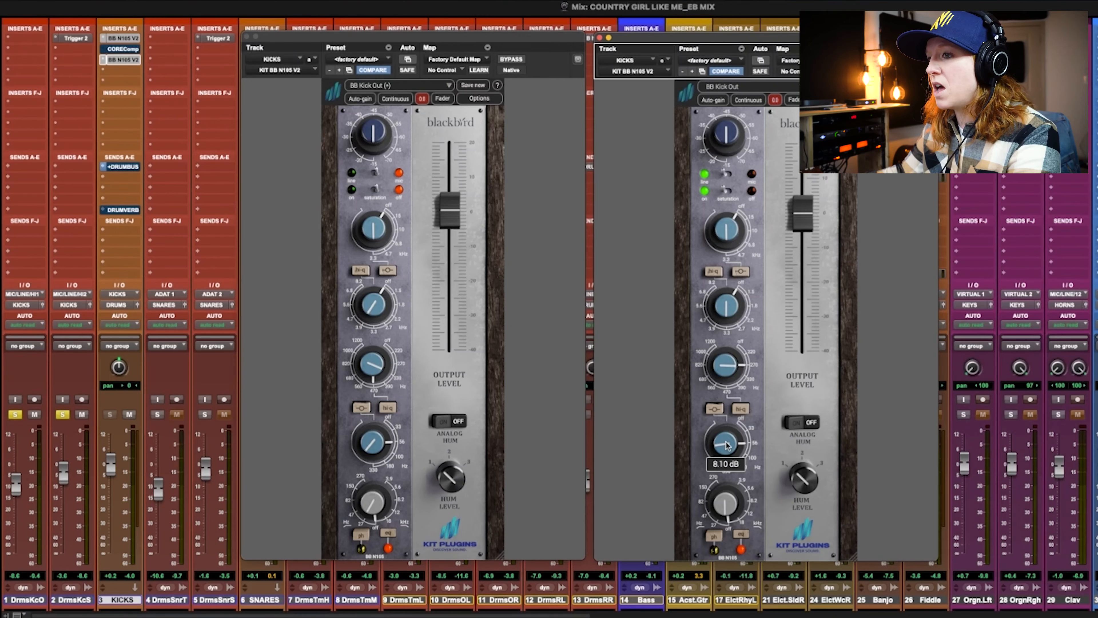
left_click_drag(728, 446, 749, 441)
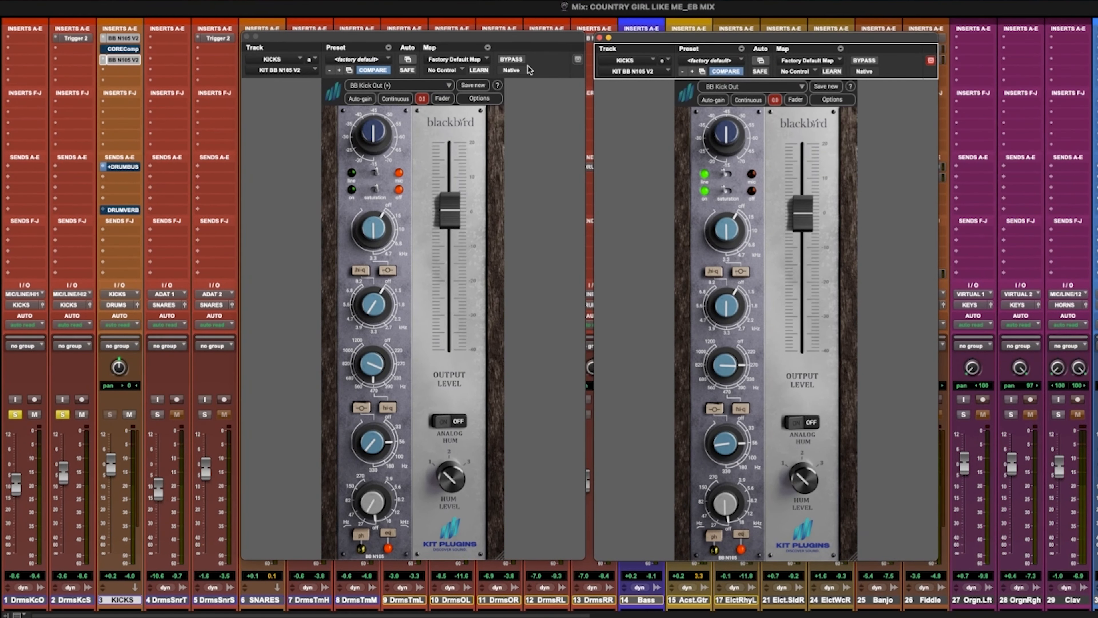
- Alternate bypass between the adjusted kick EQ and its preset copy to compare them, leaving the adjusted EQ active and the copy bypassed
left_click(511, 60)
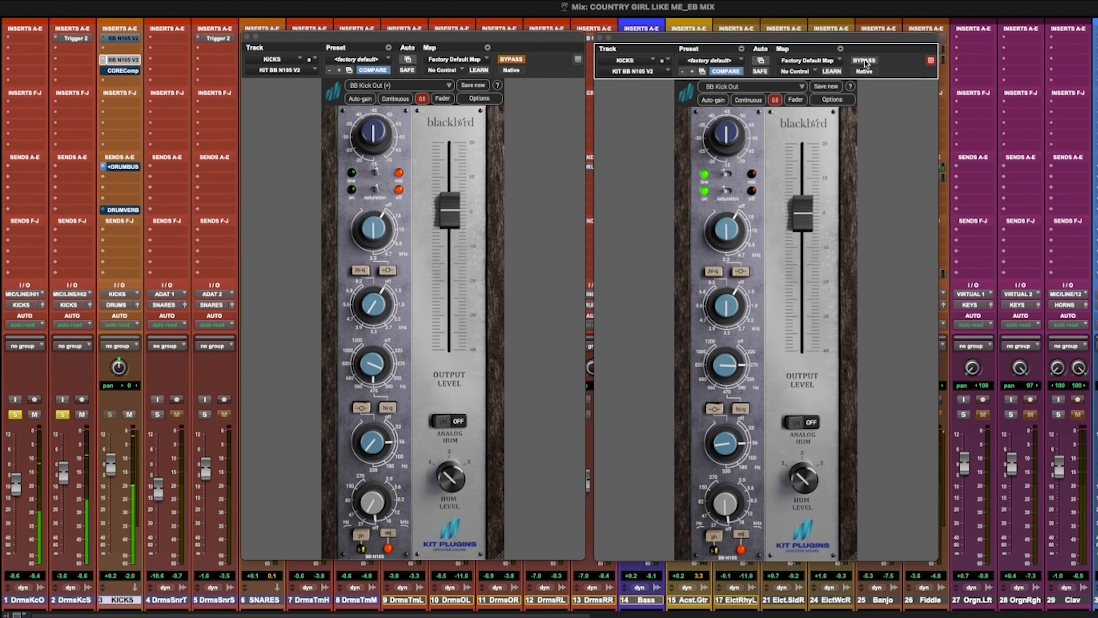
left_click(864, 62)
left_click(515, 59)
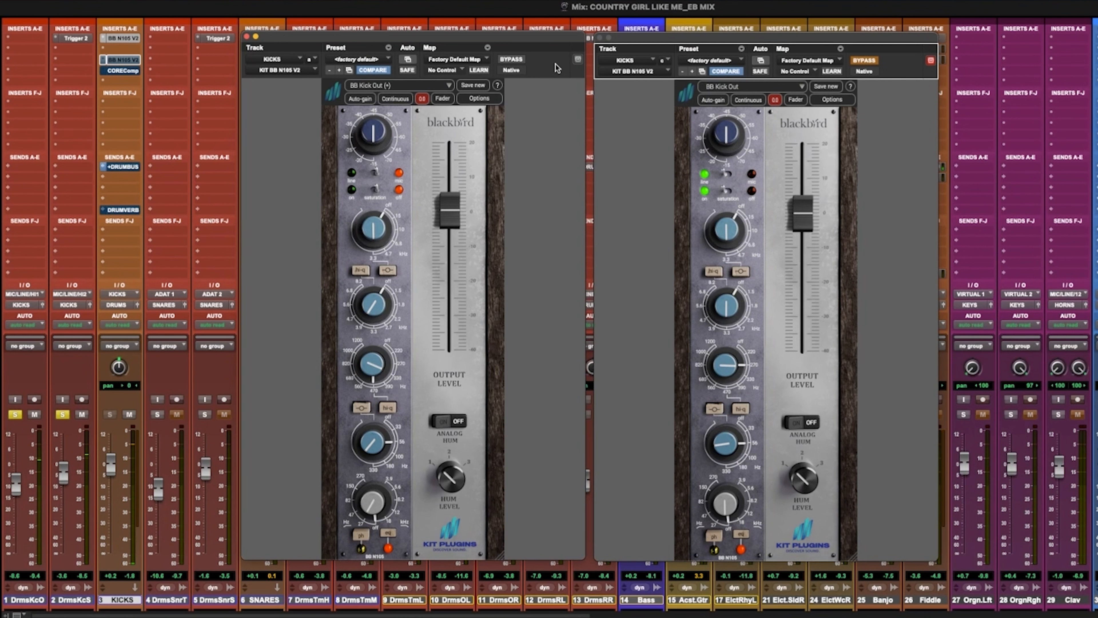
left_click(511, 59)
left_click(860, 63)
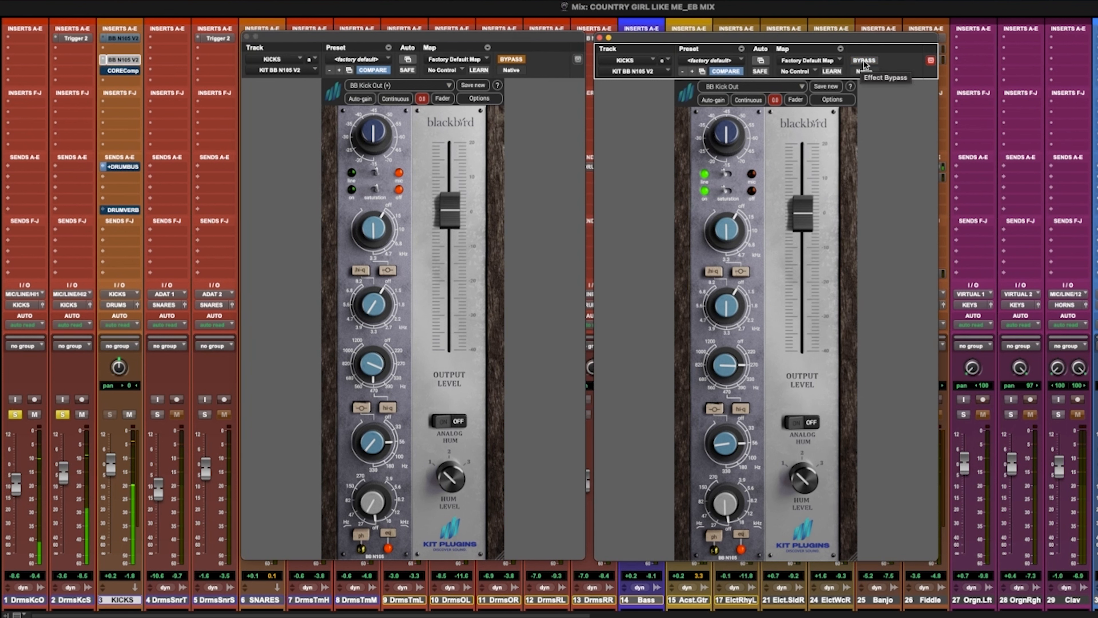
left_click(854, 64)
left_click(519, 60)
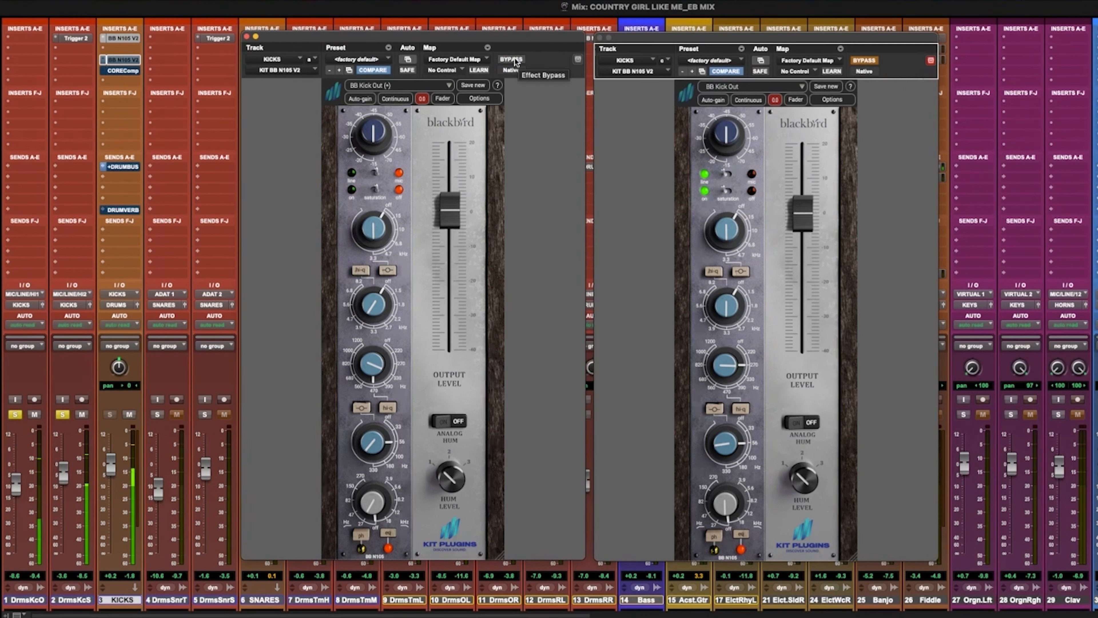
left_click(514, 59)
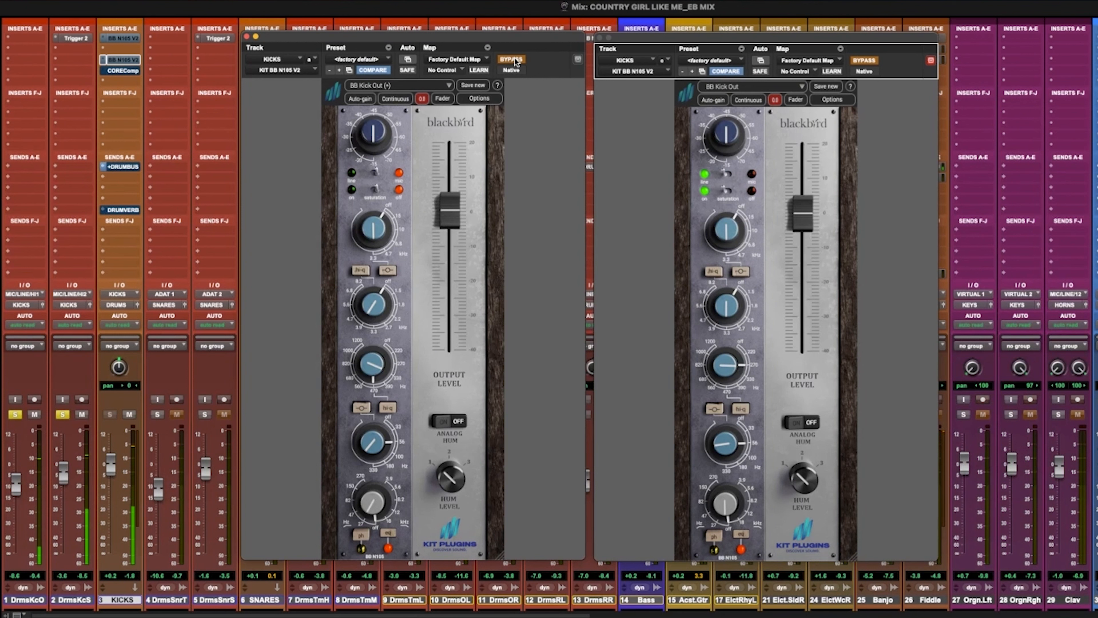
left_click(514, 60)
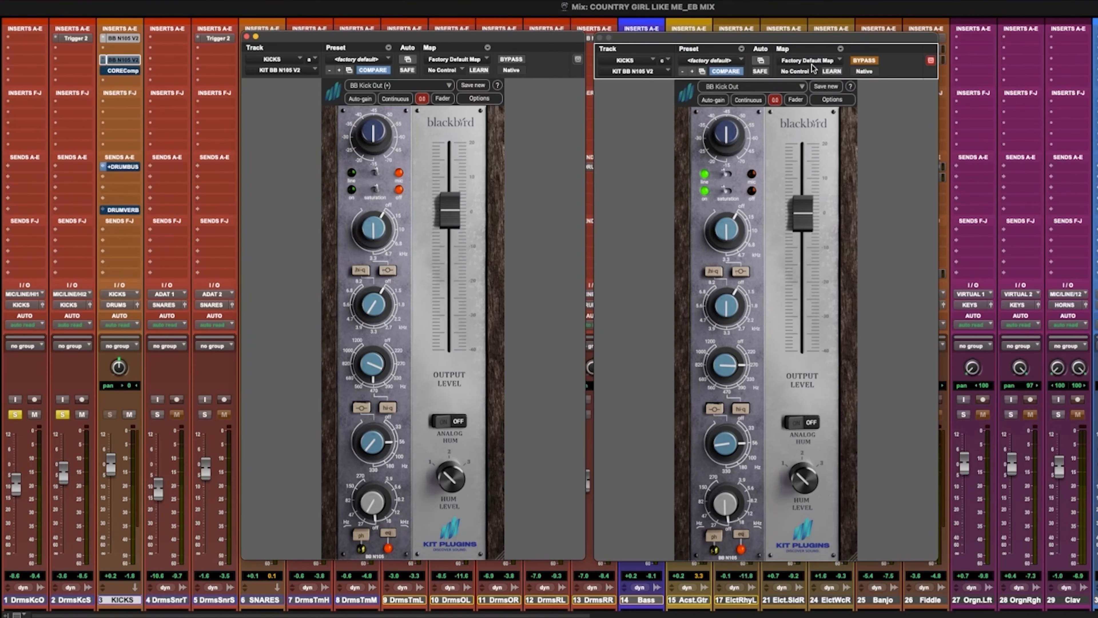
- Replace the preset EQ's window with the KICKS CORE Comp window beside the adjusted EQ, and examine its threshold and body settings
left_click(599, 38)
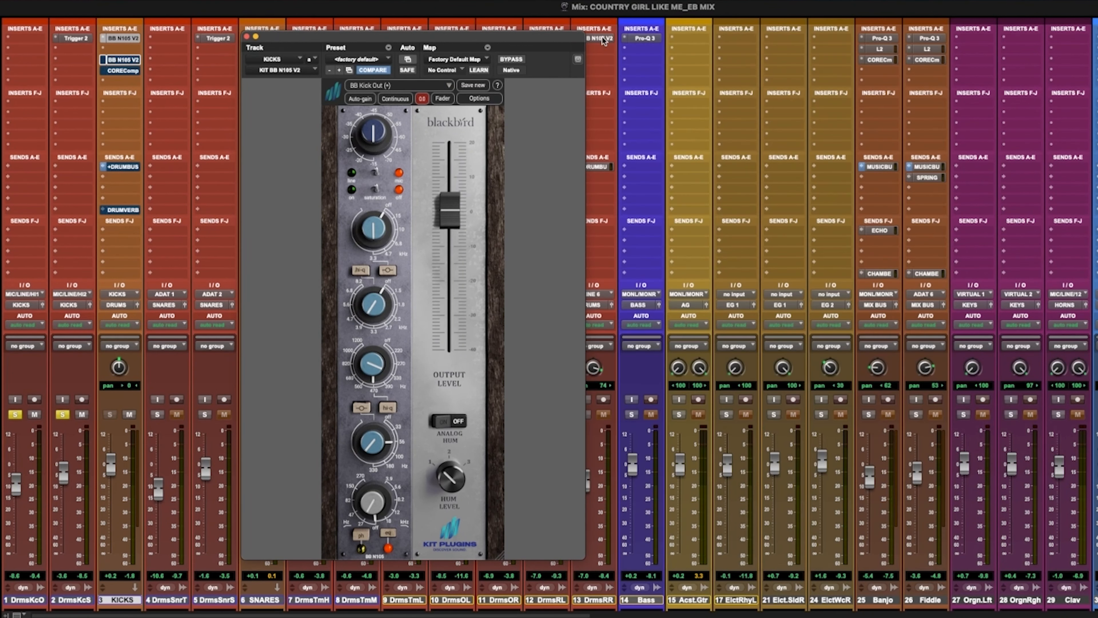
left_click(130, 71)
left_click_drag(641, 42, 560, 122)
mouse_move(623, 250)
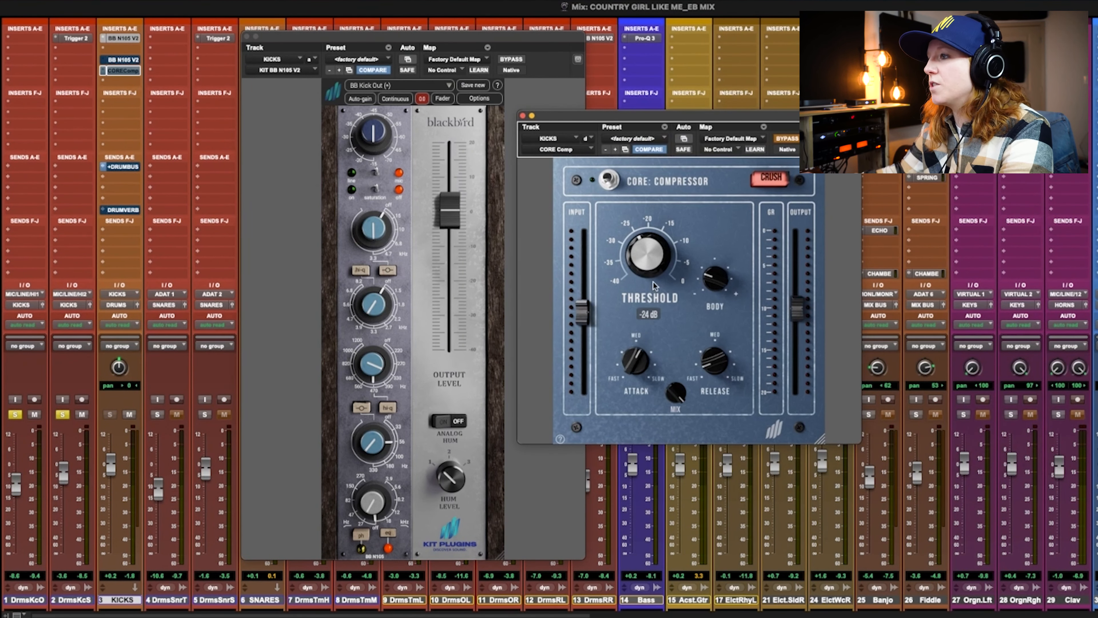
mouse_move(726, 281)
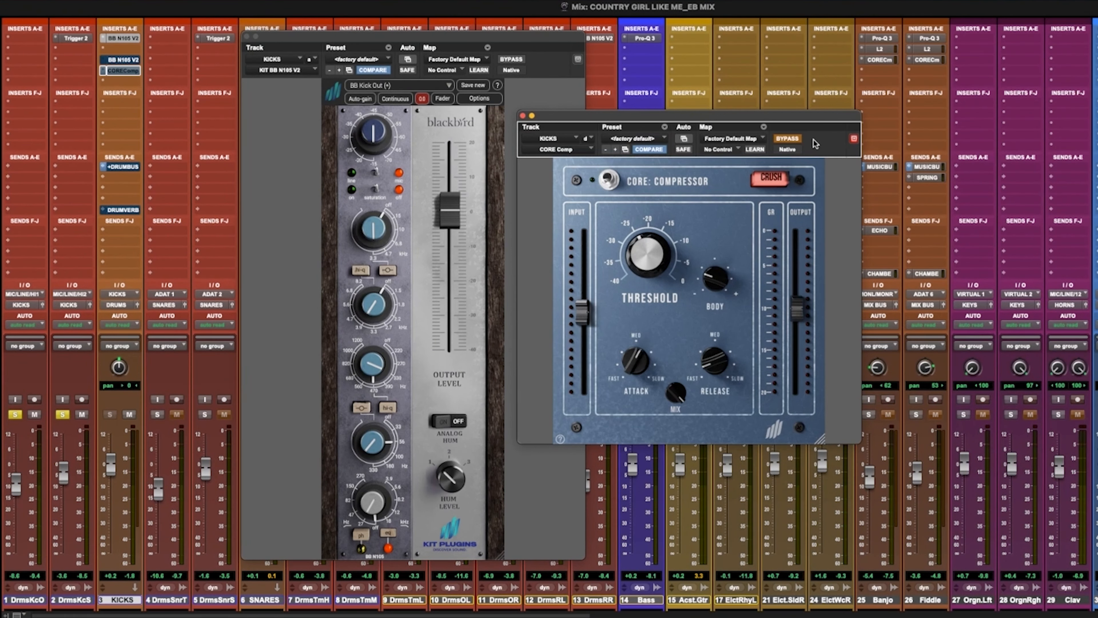
- Compare the kick with and without CORE Comp by toggling its bypass, and leave the compressor active
left_click(786, 139)
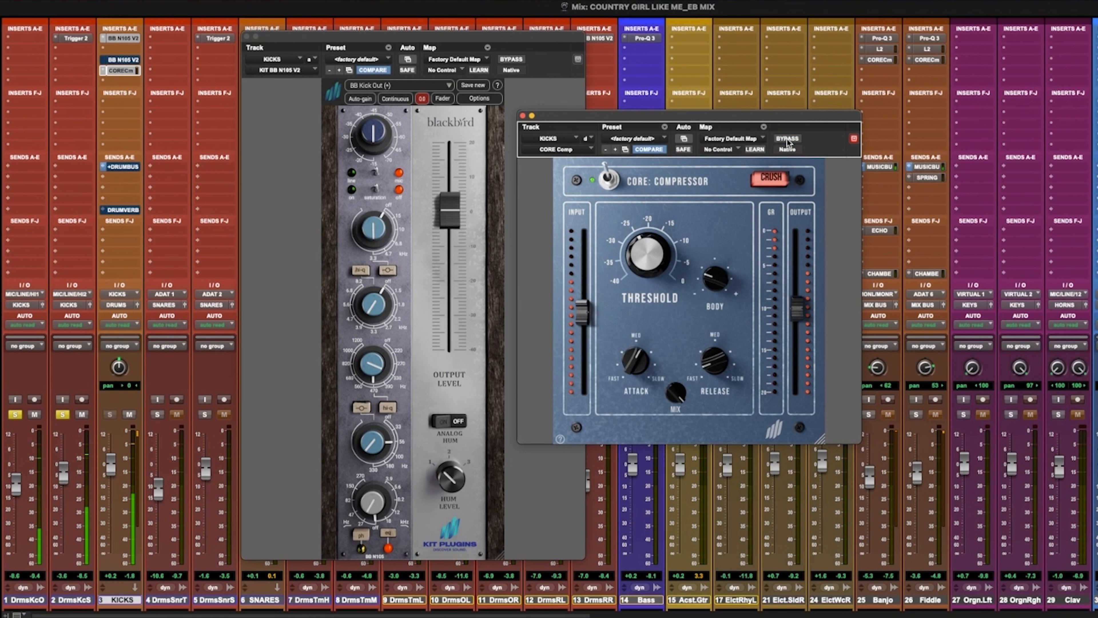
left_click(787, 140)
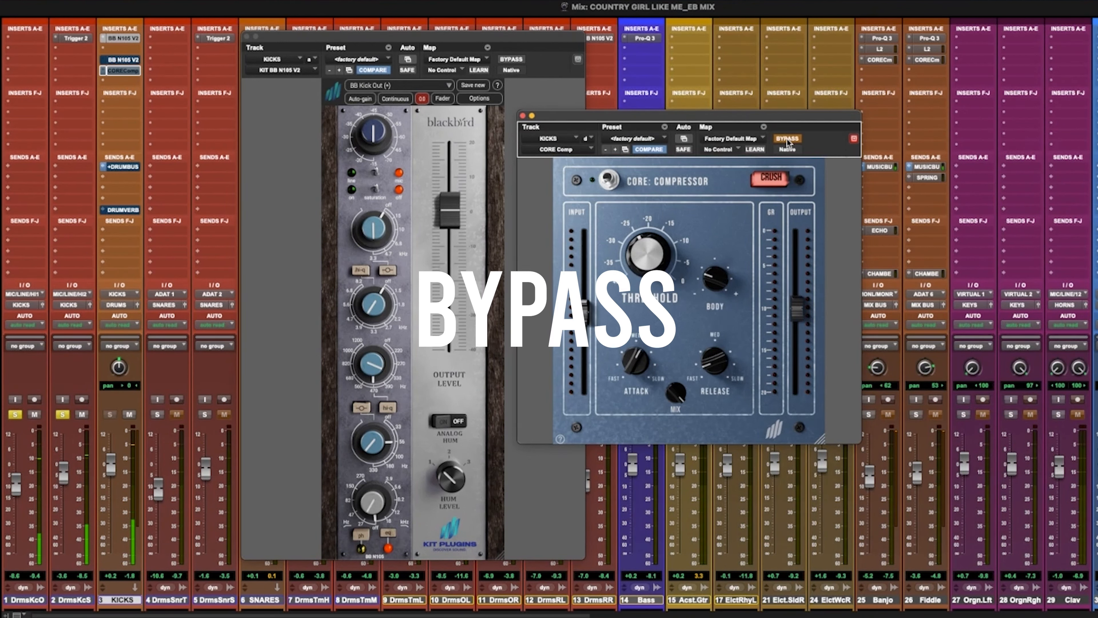
left_click(786, 139)
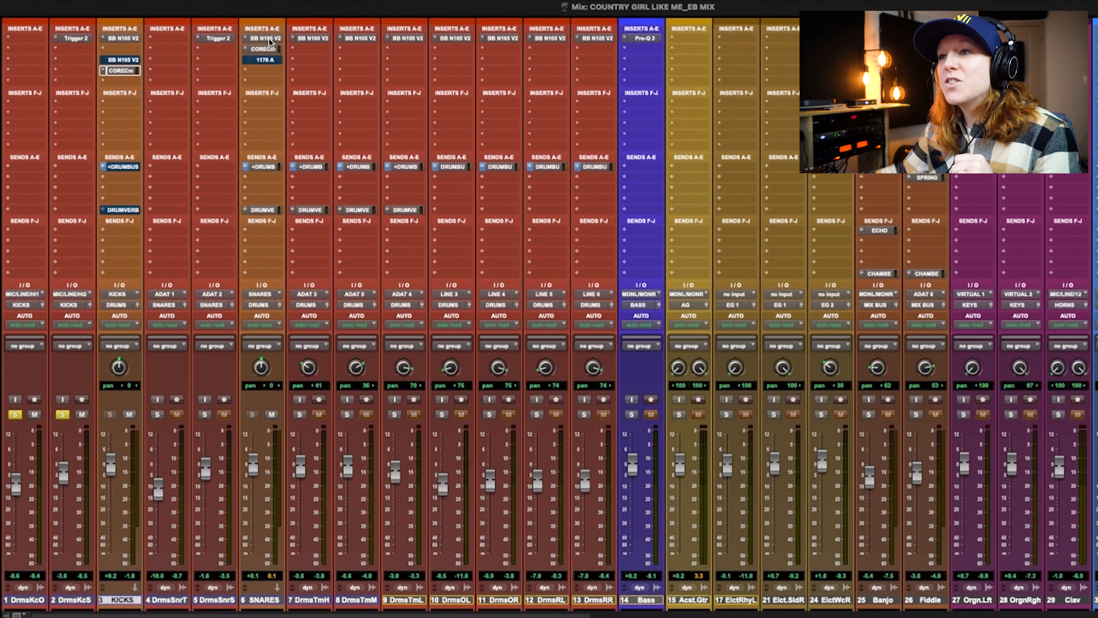
- Open the BB N105 V2 EQ and the CORE Comp compressor on the SNARES channel, keeping both windows visible
left_click(269, 41)
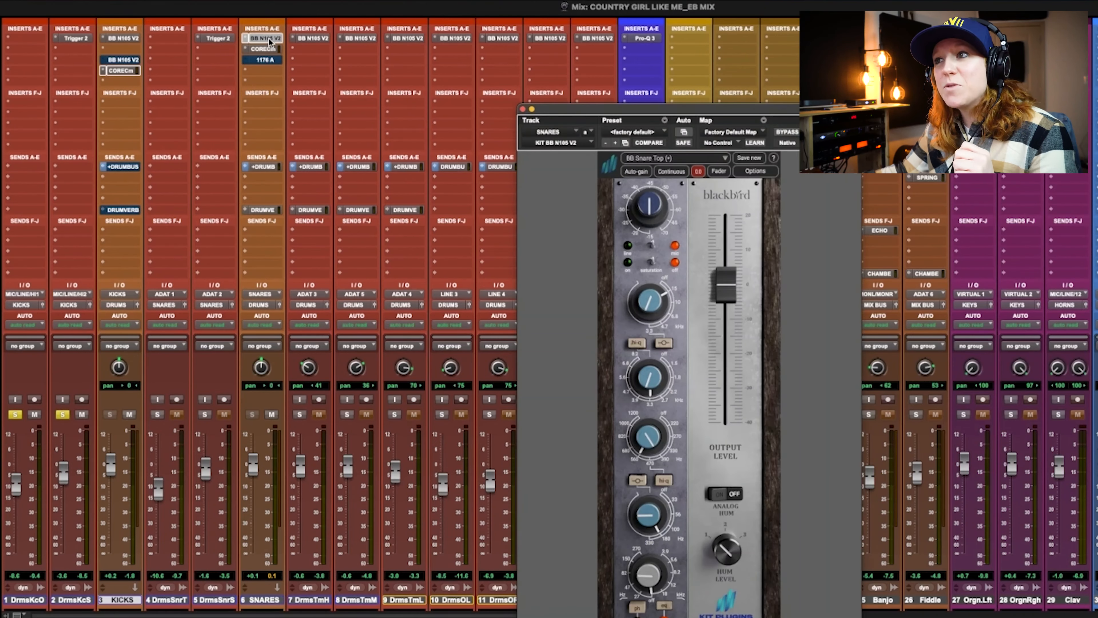
left_click_drag(578, 112, 385, 59)
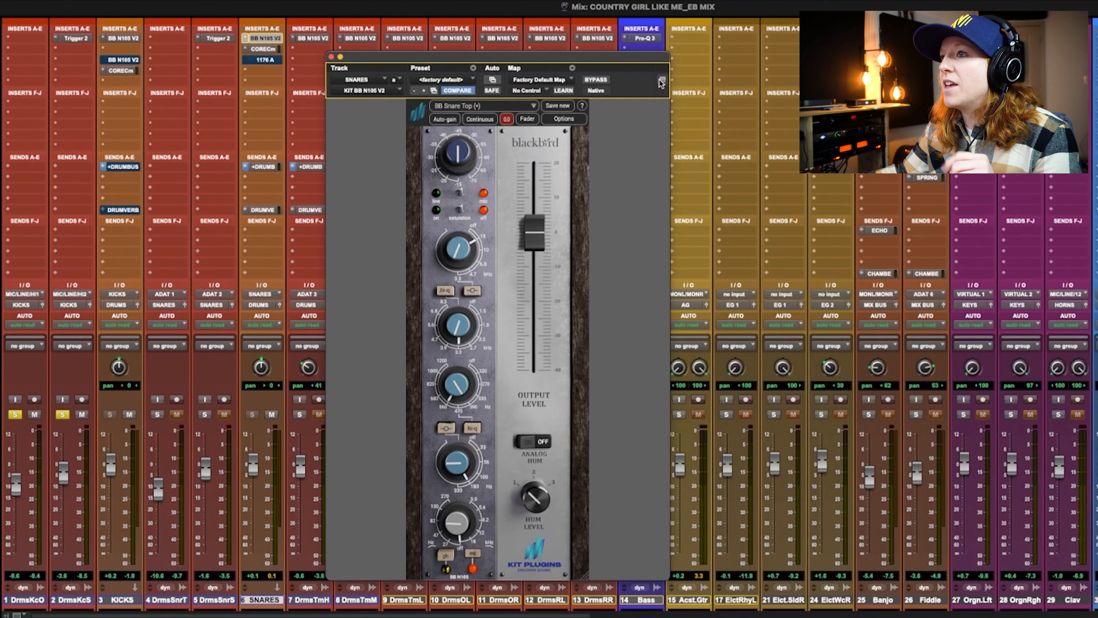
left_click(259, 49)
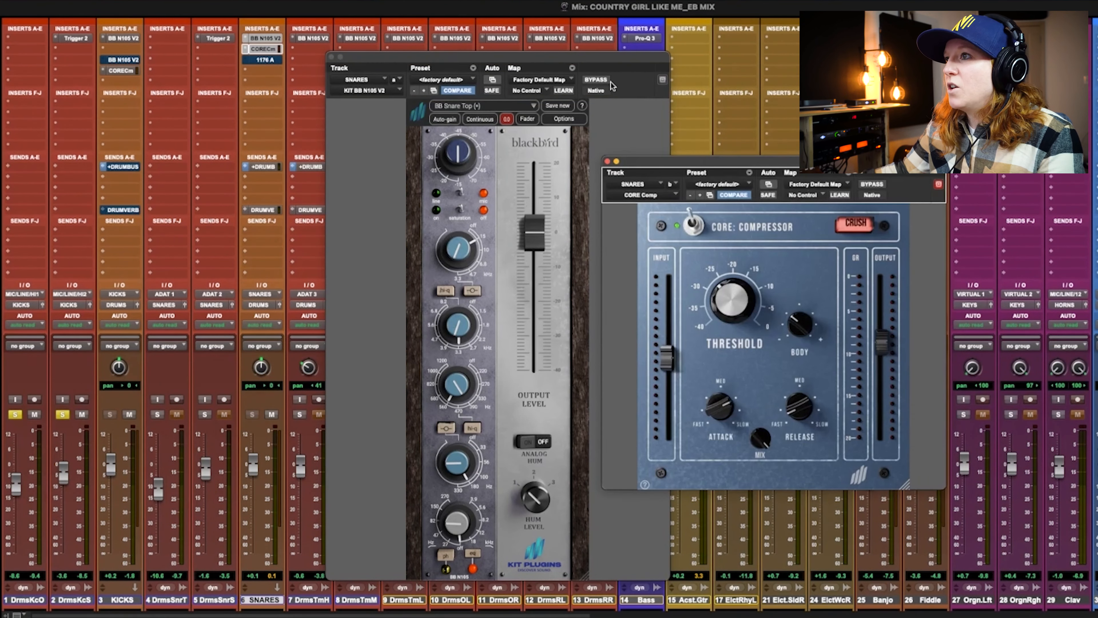
- Switch solo from the kick tracks to the two snare tracks, and compare the snare with and without the BB N105 V2 EQ, leaving it active
left_click(63, 414)
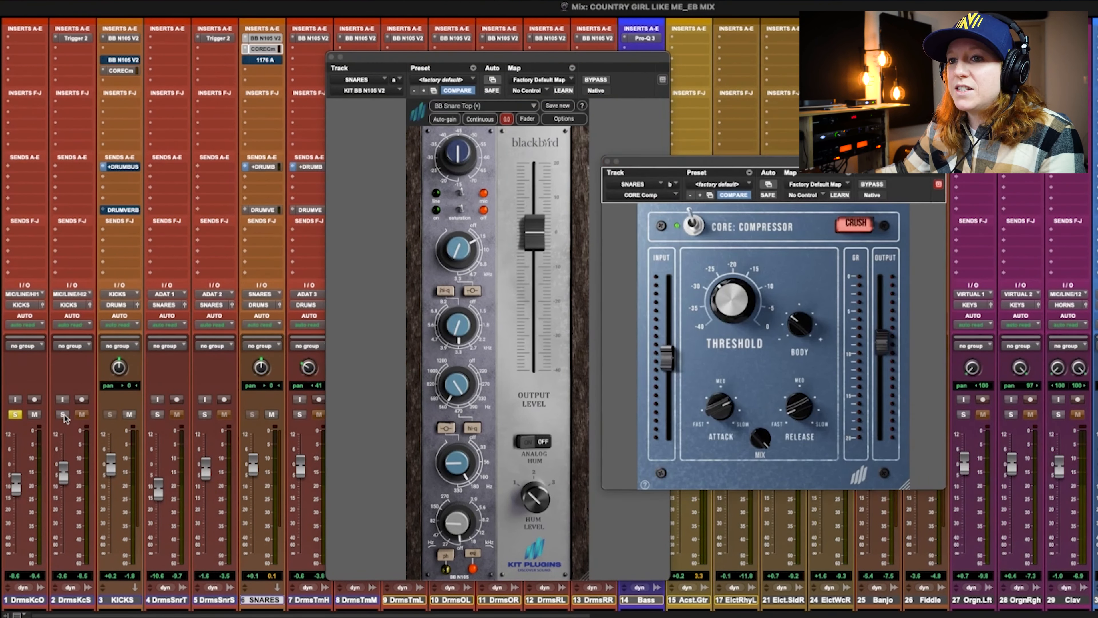
left_click(18, 414)
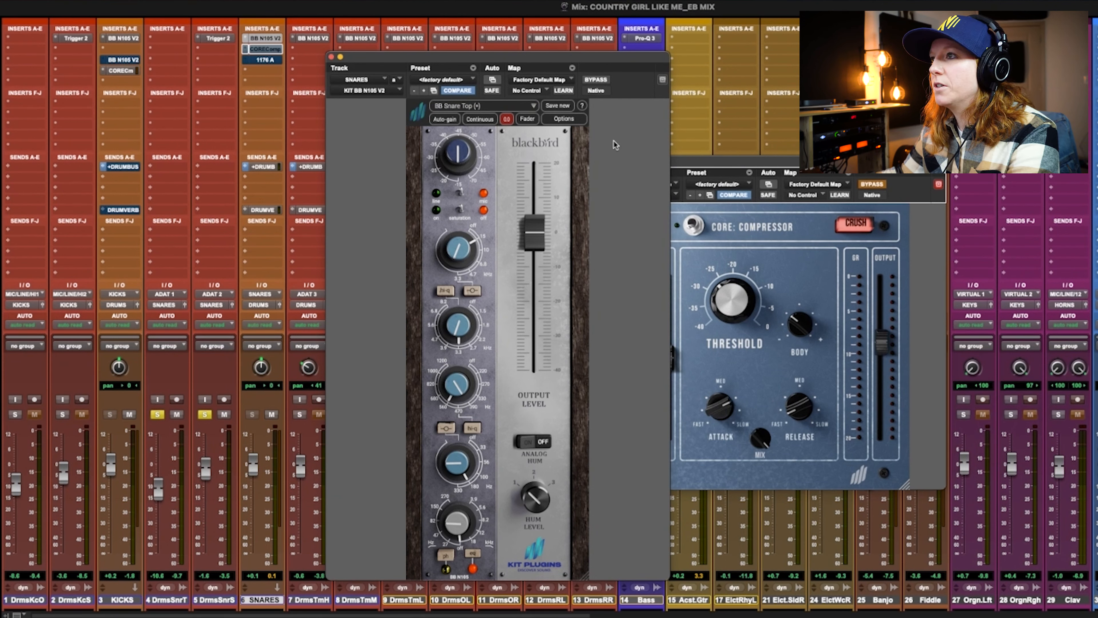
left_click(595, 80)
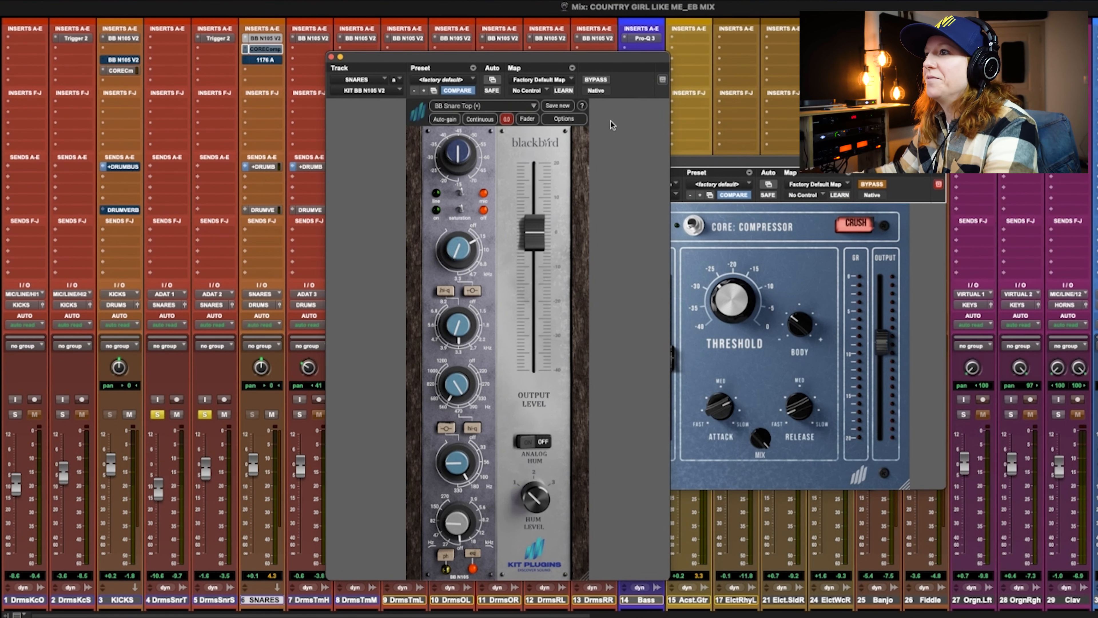
left_click(596, 80)
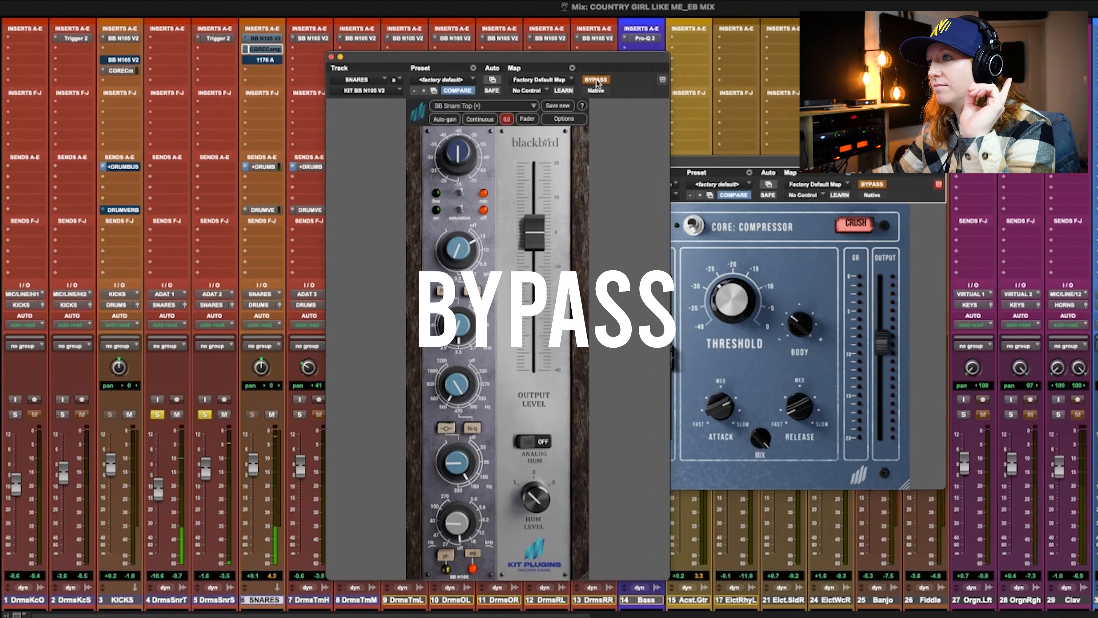
left_click(596, 80)
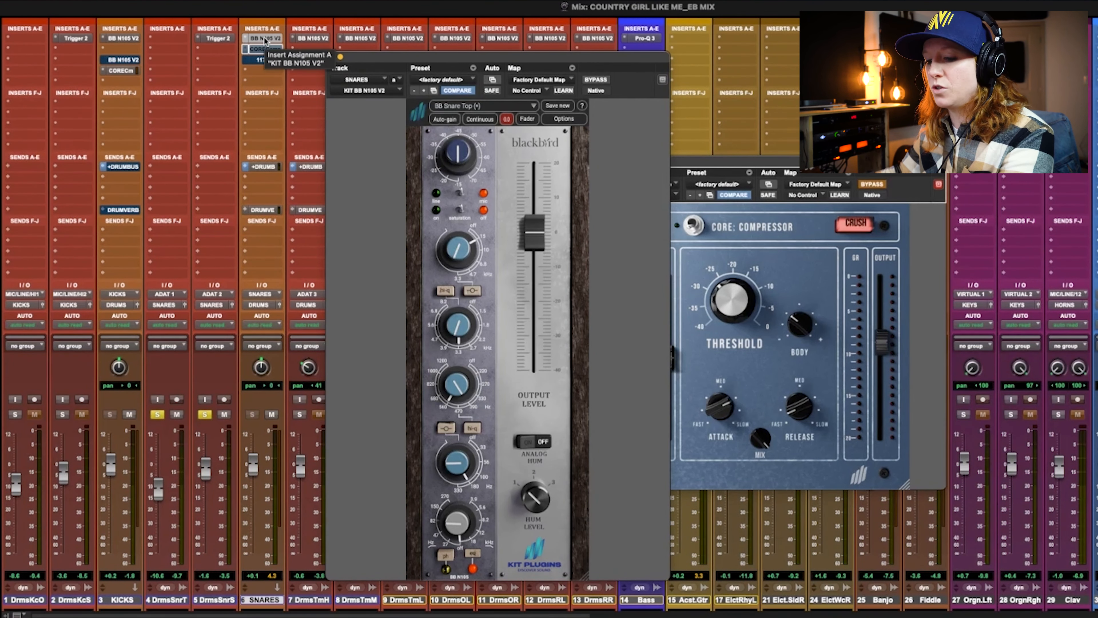
- Copy the snare's BB N105 V2 EQ to a free SNARES insert and load the Blackbird preset BB Snare Top in the copy
left_click(262, 70)
left_click(790, 98)
mouse_move(788, 133)
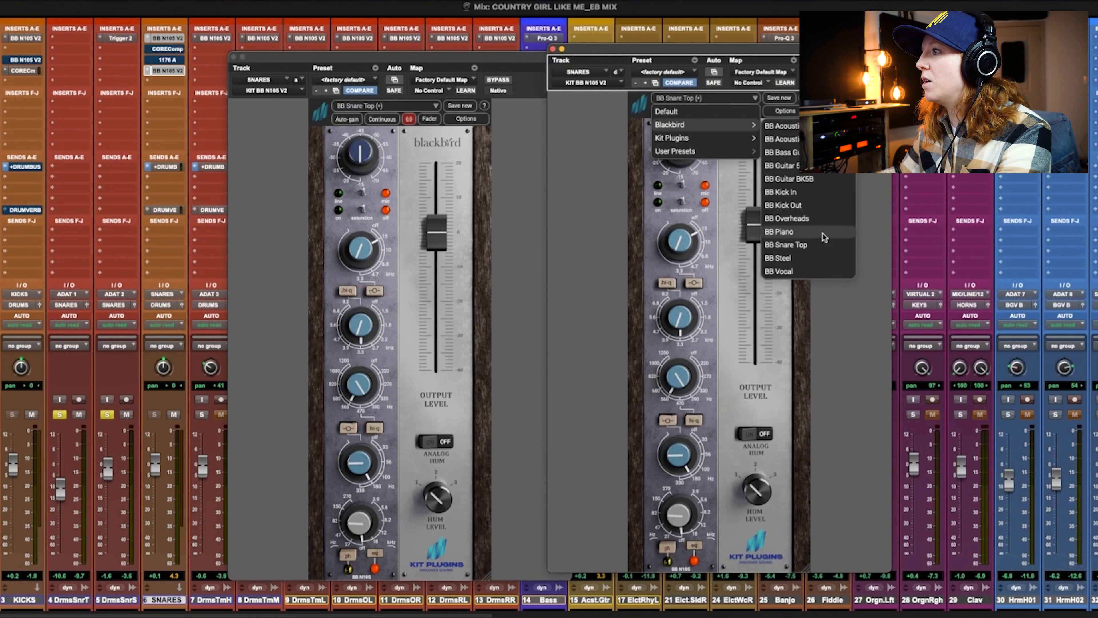
left_click(818, 244)
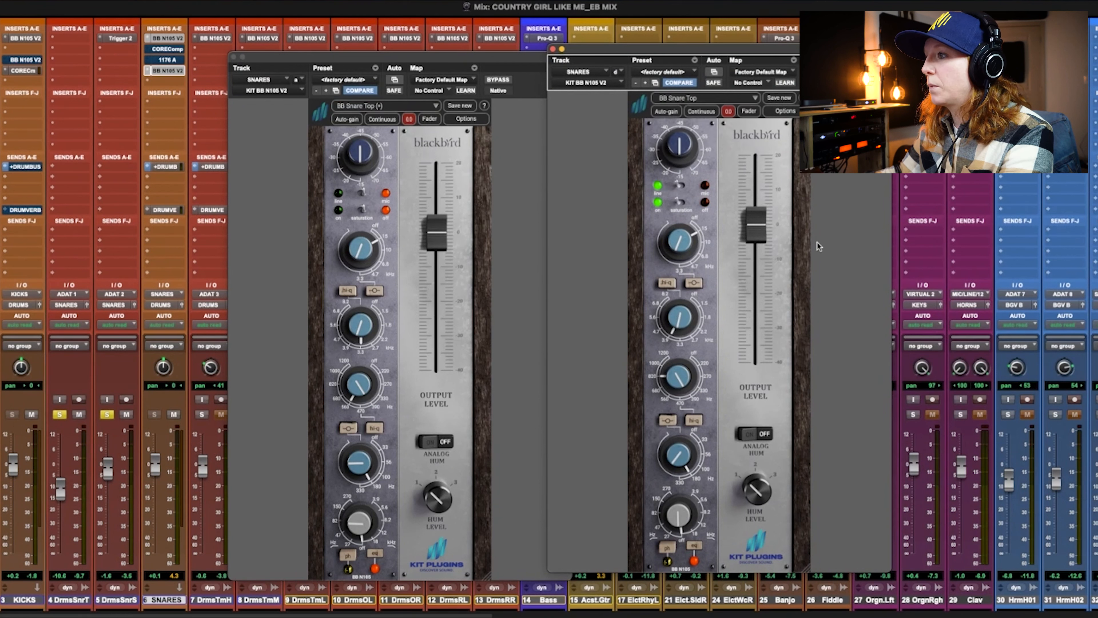
- Examine the adjusted snare EQ's bands and filters against those of the untouched BB Snare Top preset
mouse_move(372, 339)
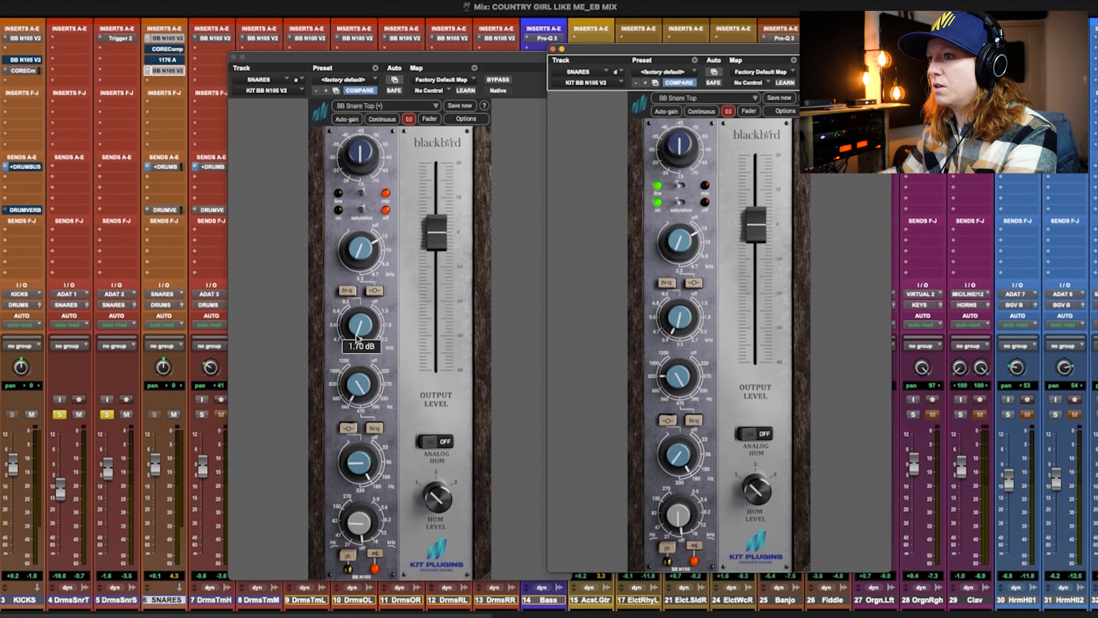
mouse_move(364, 383)
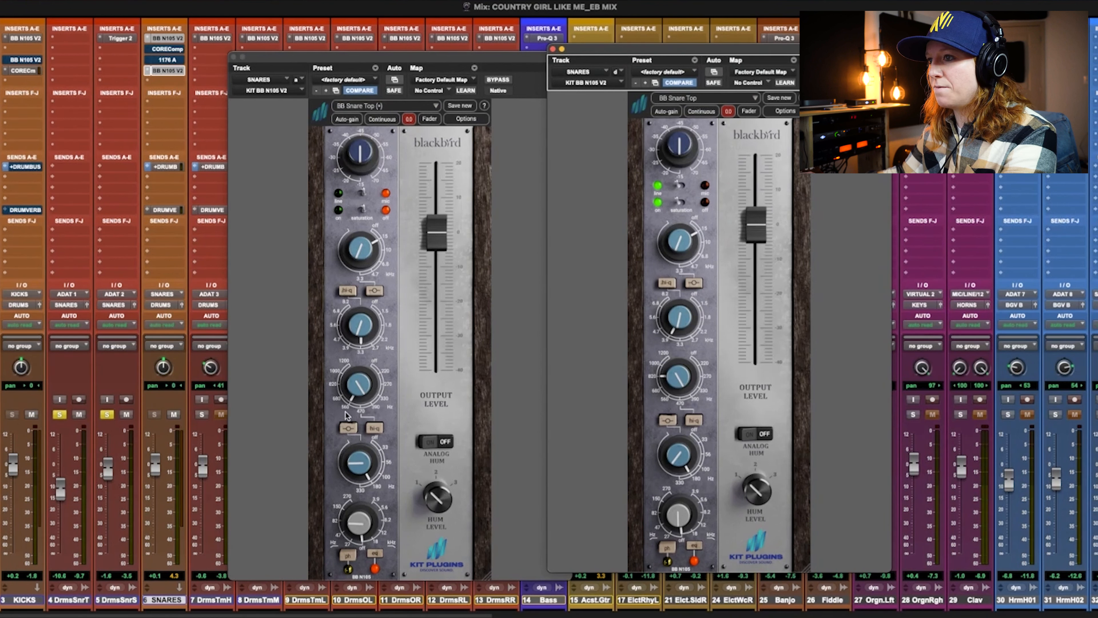
mouse_move(682, 381)
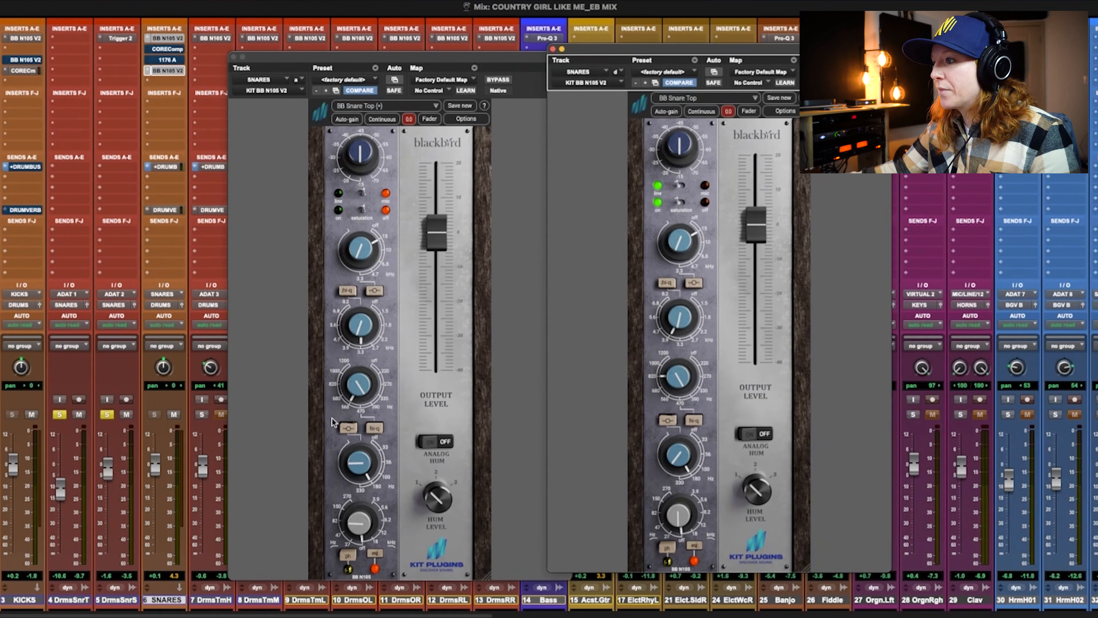
mouse_move(365, 467)
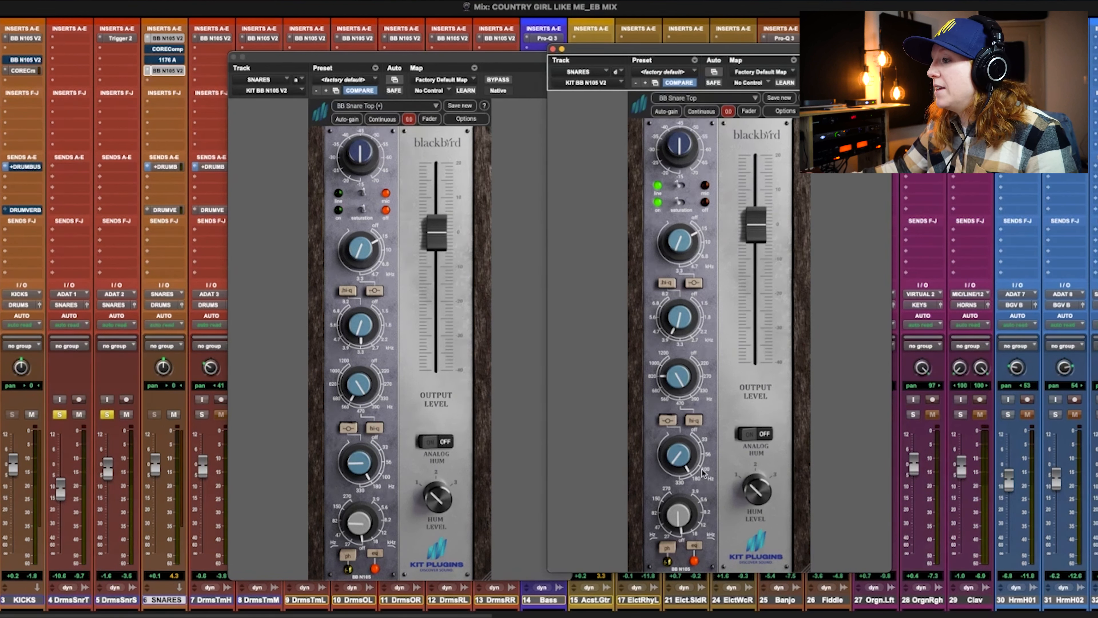
left_click(359, 527)
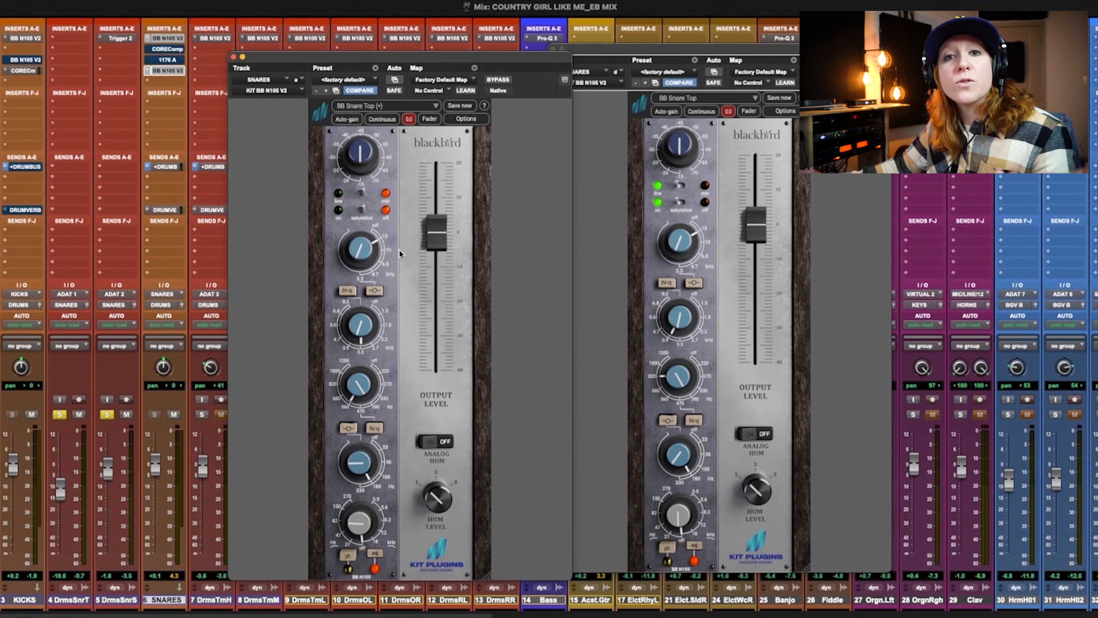
- Place the SNARES CORE Comp beside the adjusted EQ and compare the snare with and without it, leaving the compressor active
mouse_move(540, 142)
left_mouse_down()
mouse_move(571, 141)
mouse_move(558, 134)
left_mouse_up()
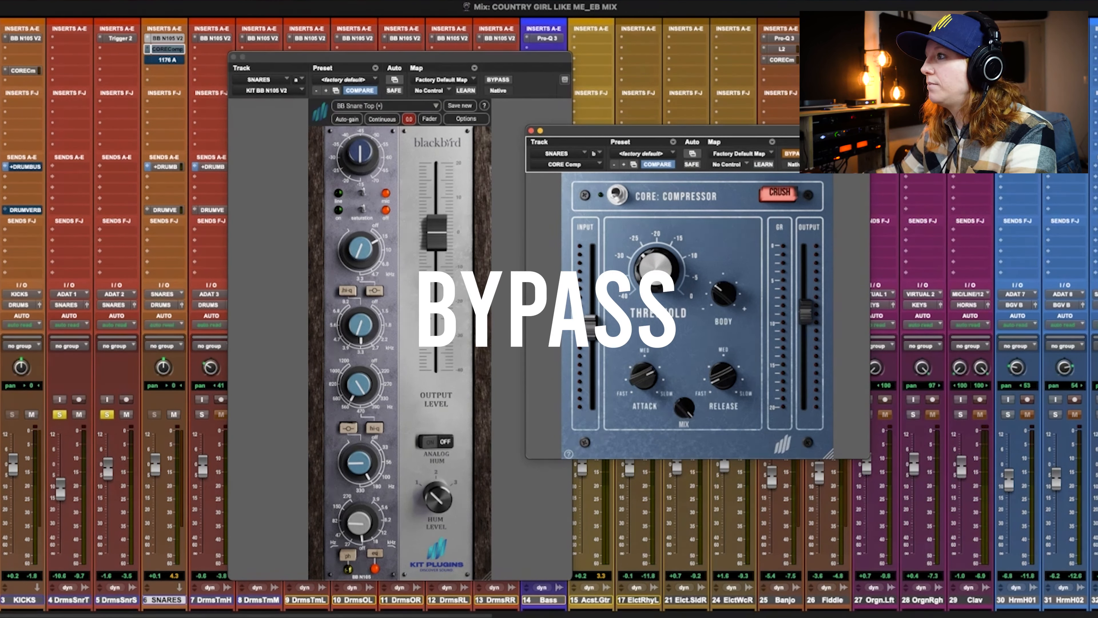
left_click(792, 154)
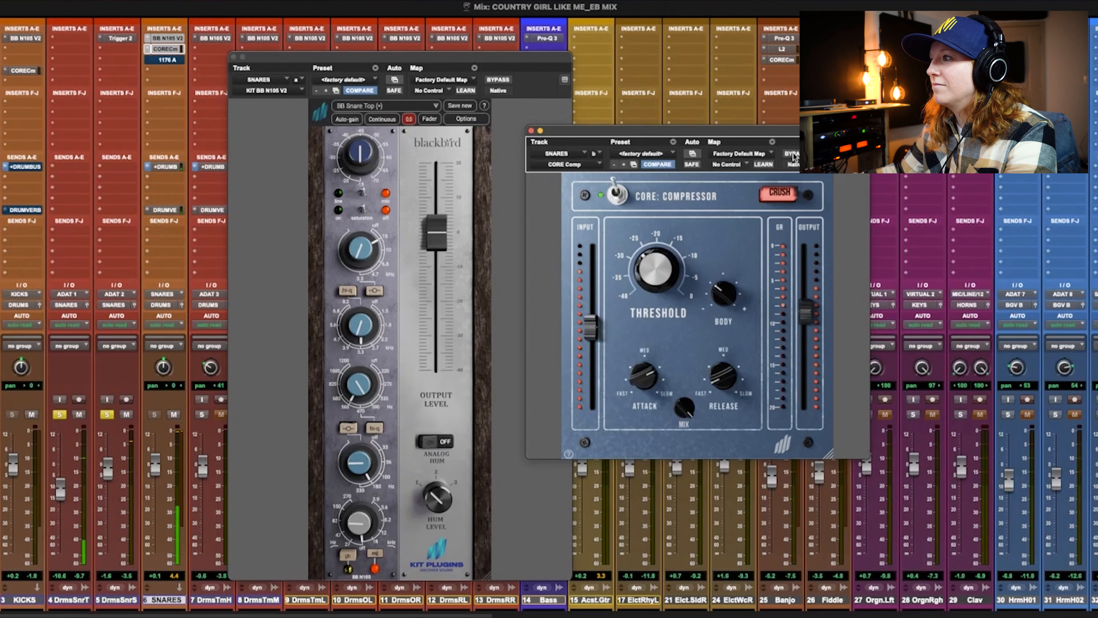
left_click(792, 154)
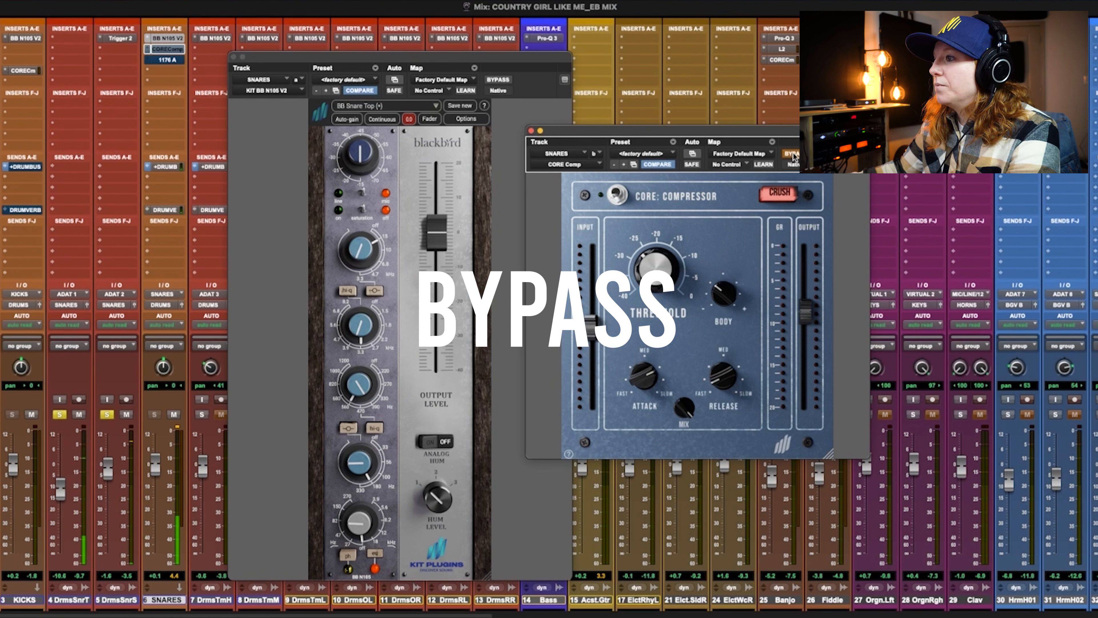
left_click(792, 153)
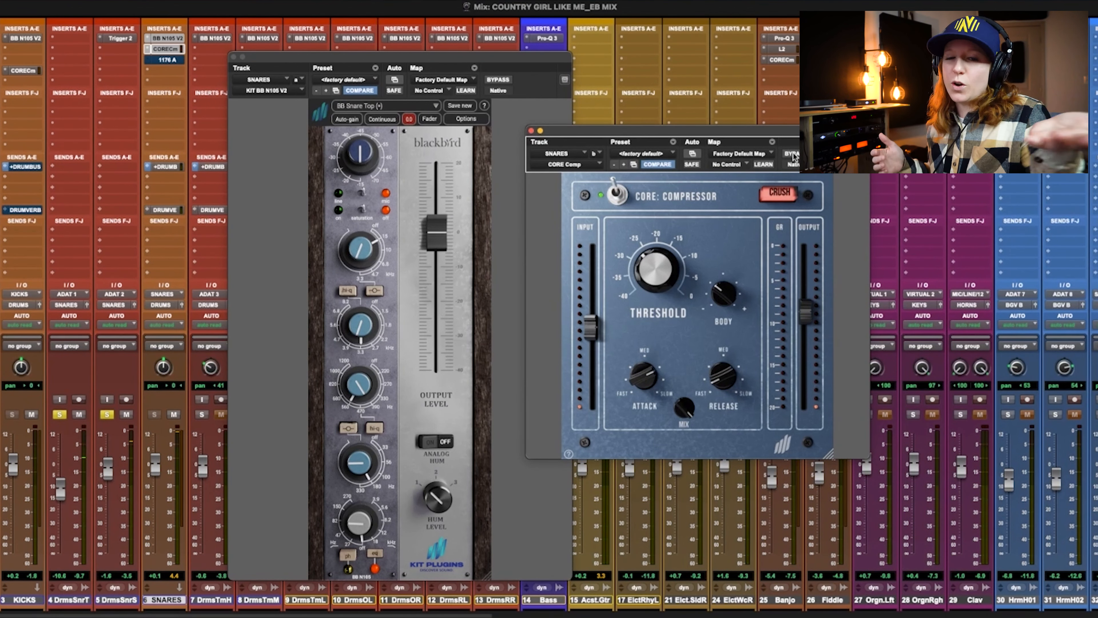
- Examine the body, attack and release settings of the snare's CORE Comp
mouse_move(726, 295)
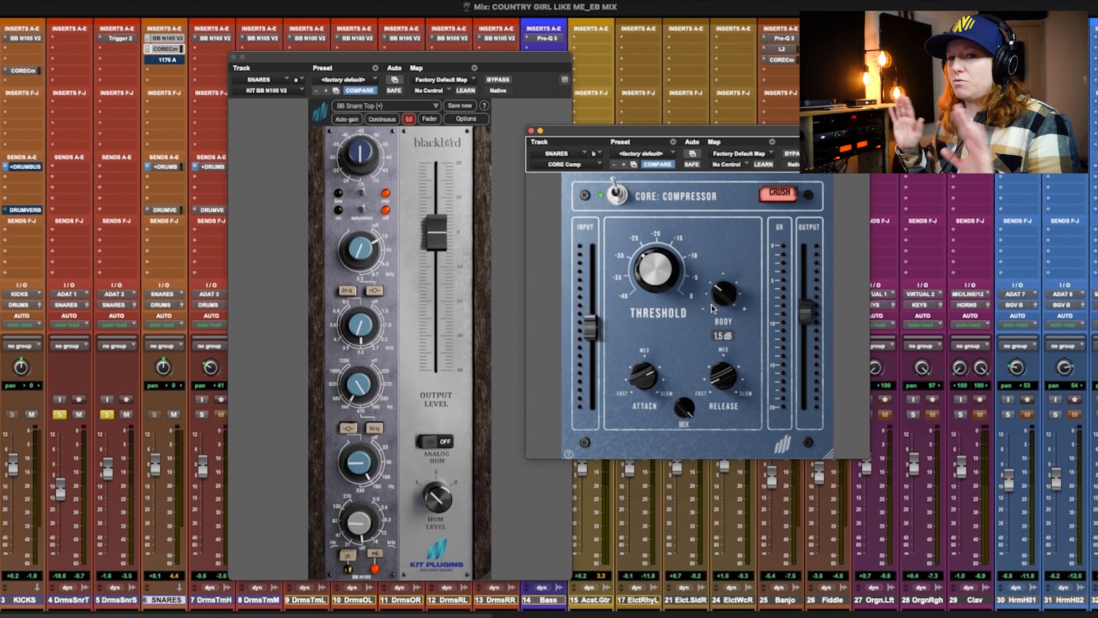
mouse_move(640, 383)
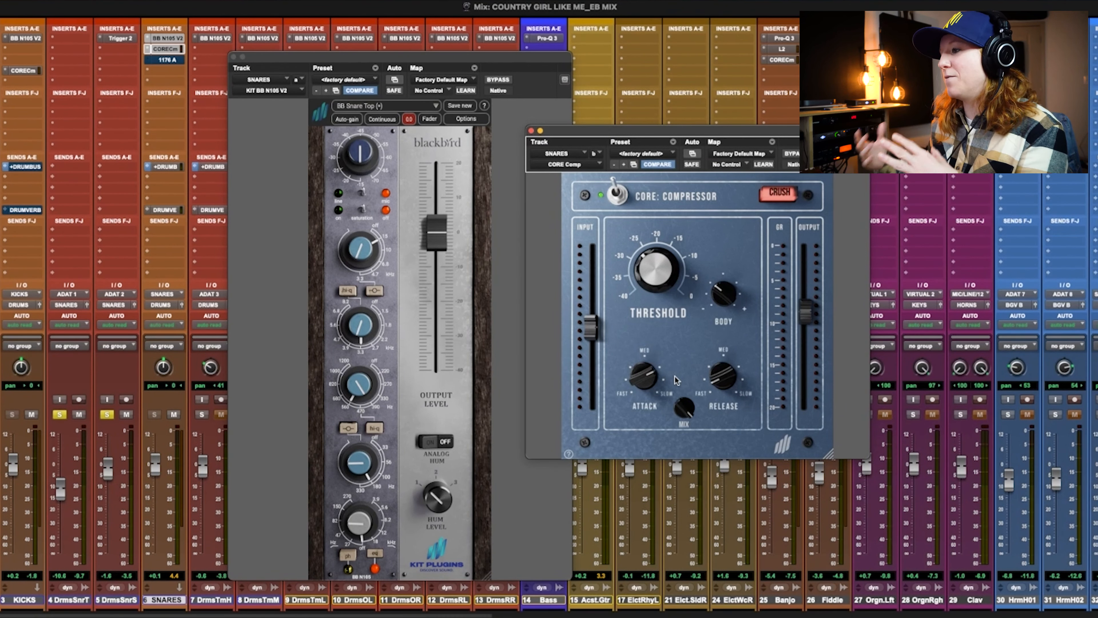
mouse_move(718, 381)
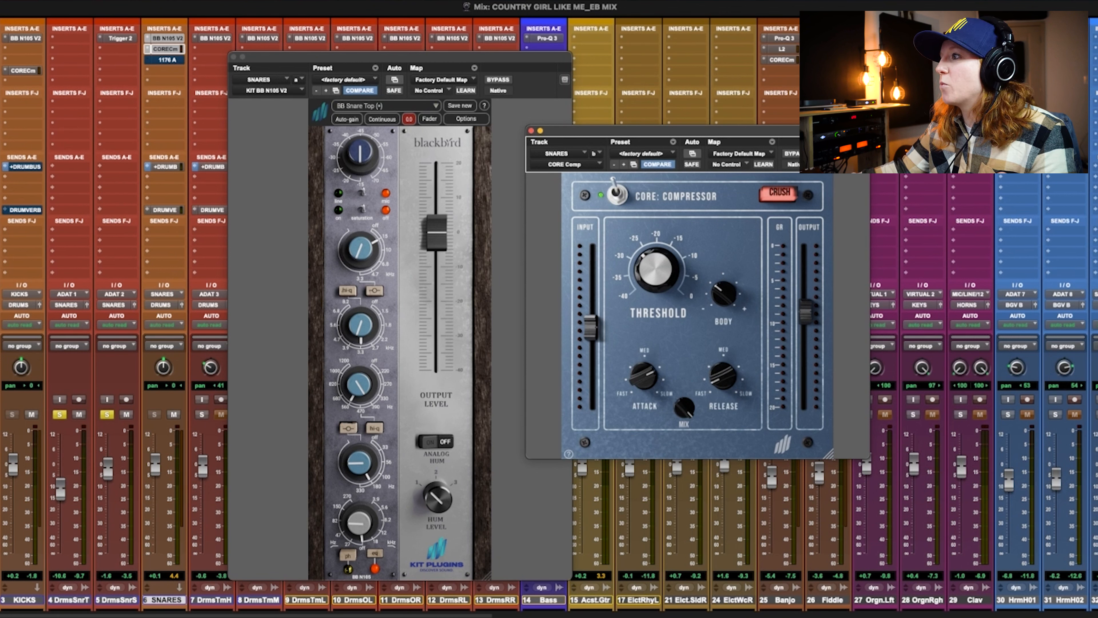
- Open the UAD UA 1176 Rev A on the SNARES channel and place its window below the CORE Comp controls
left_click(166, 59)
left_click_drag(599, 136, 605, 437)
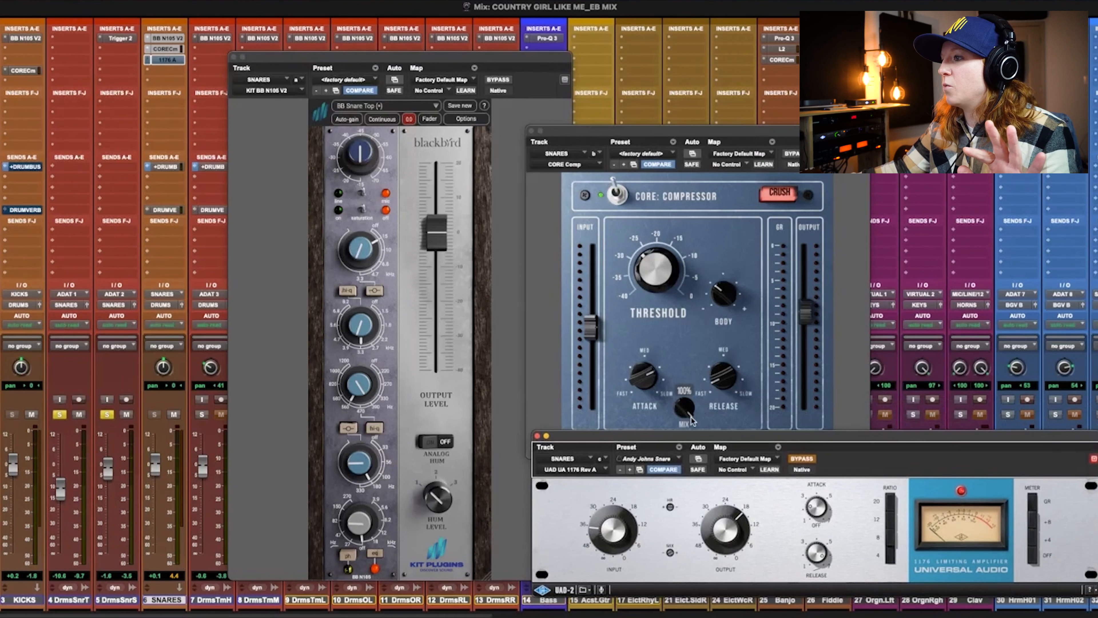
left_click_drag(668, 437, 637, 409)
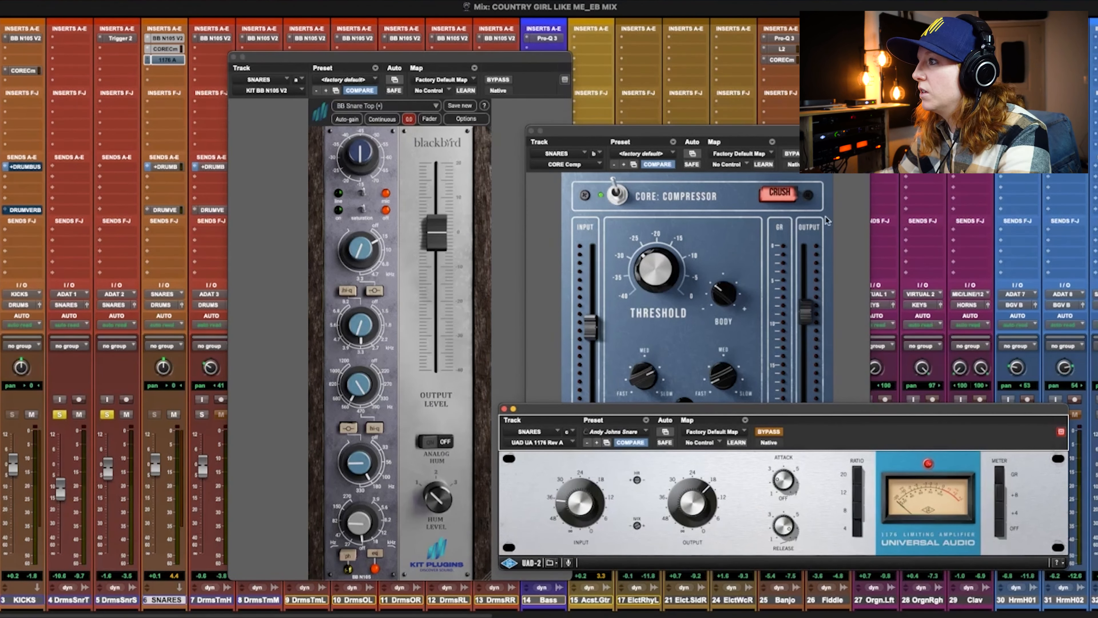
- Compare the snare through CORE Comp and through the UAD UA 1176 Rev A by alternating their bypass states, leaving both bypassed
left_click(797, 155)
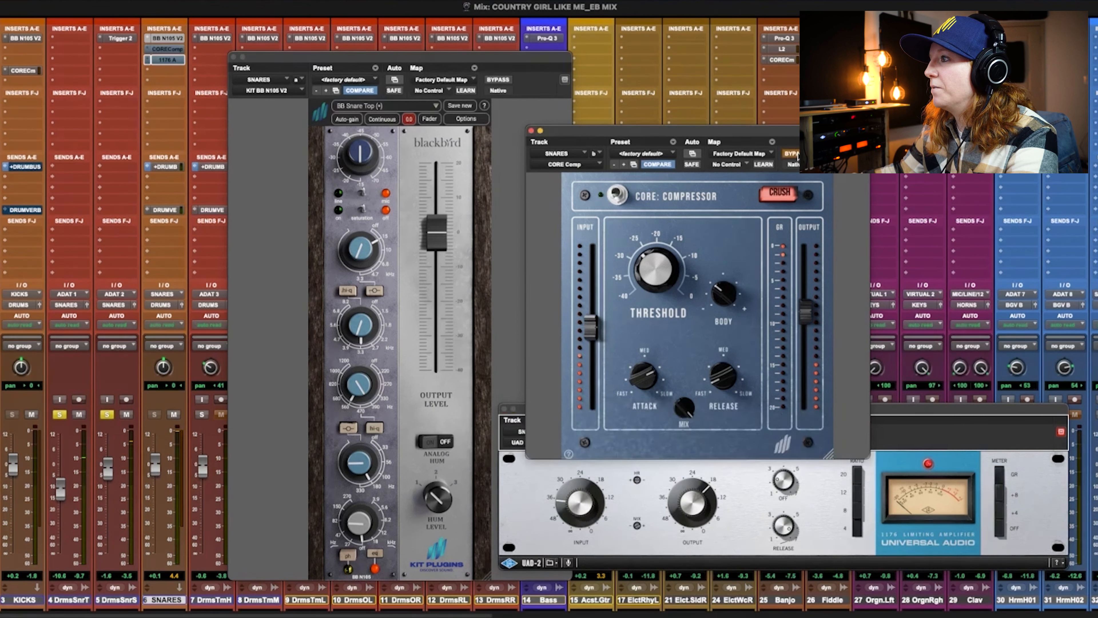
left_click(891, 411)
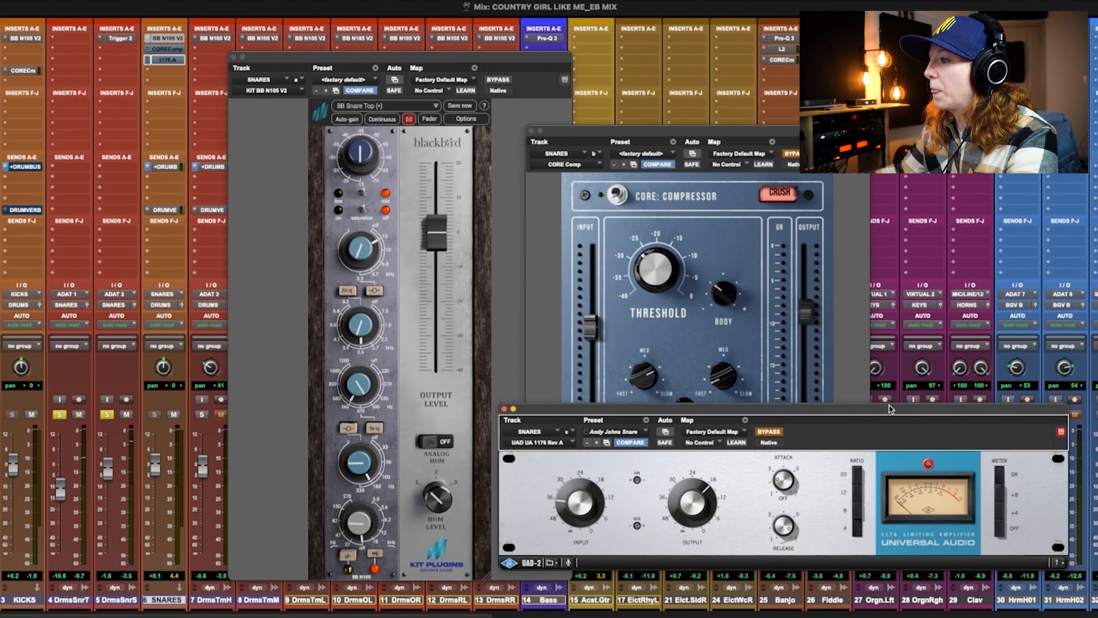
left_click(768, 432)
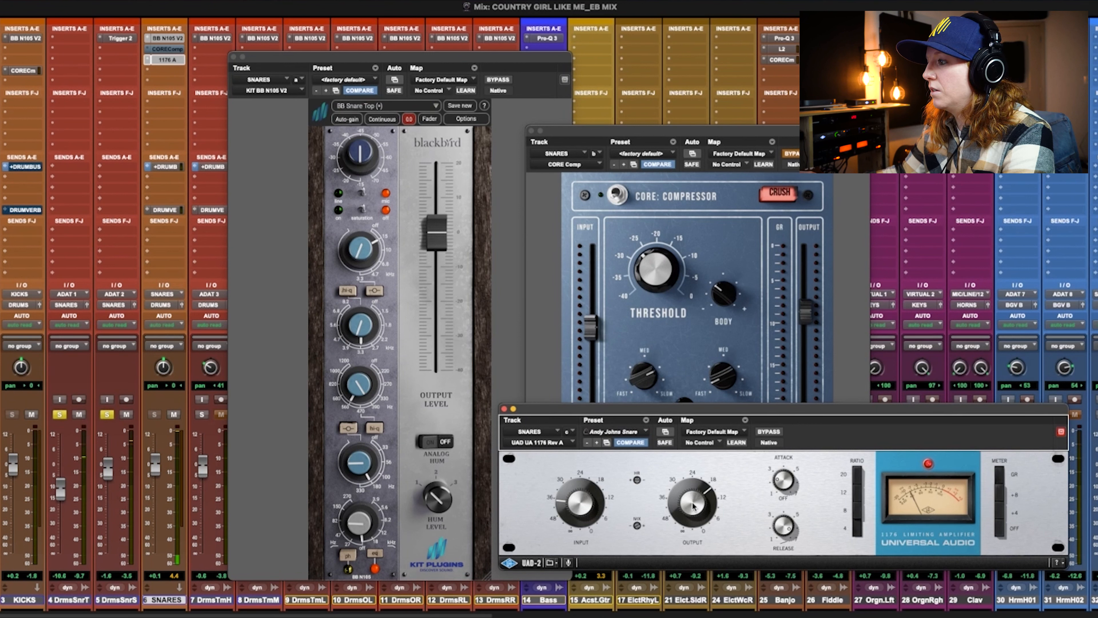
left_click(767, 432)
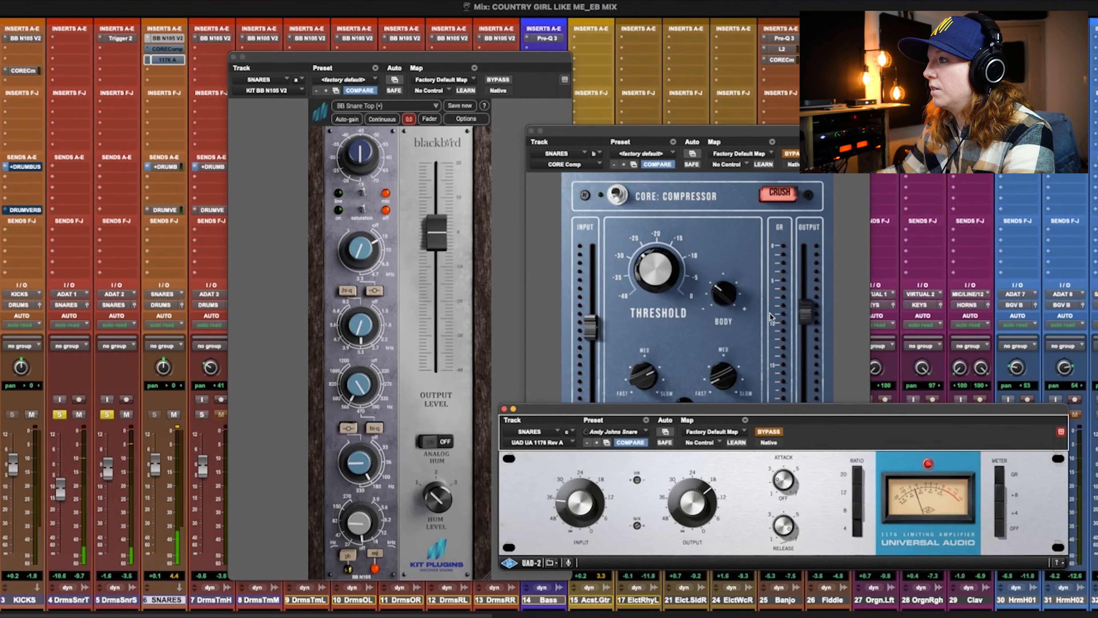
left_click(793, 153)
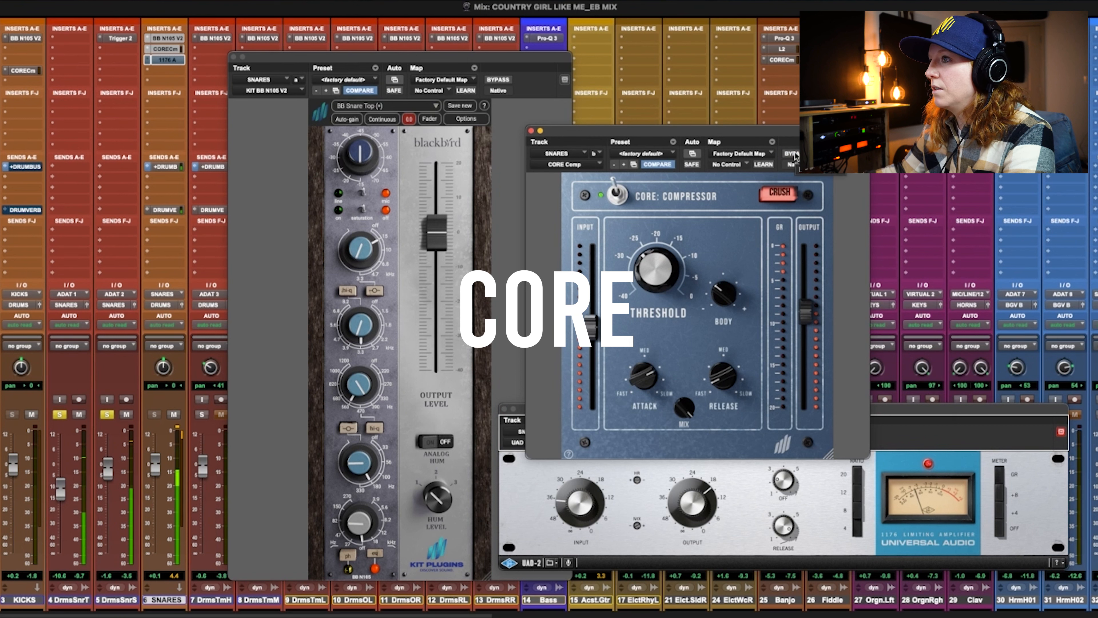
left_click(793, 154)
left_click(795, 155)
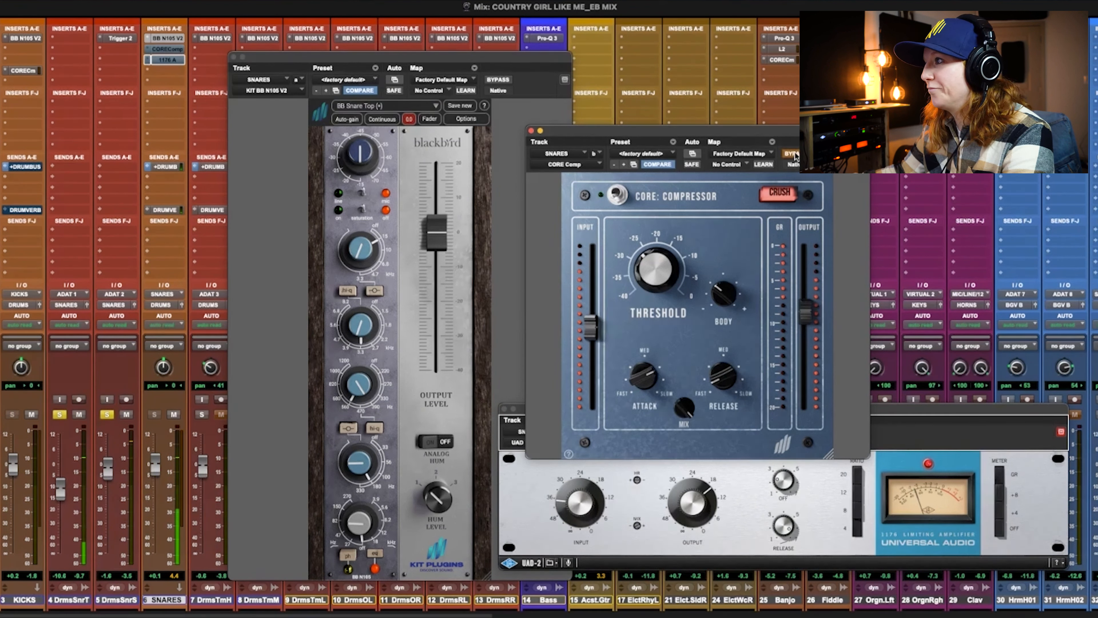
left_click(883, 422)
left_click(781, 432)
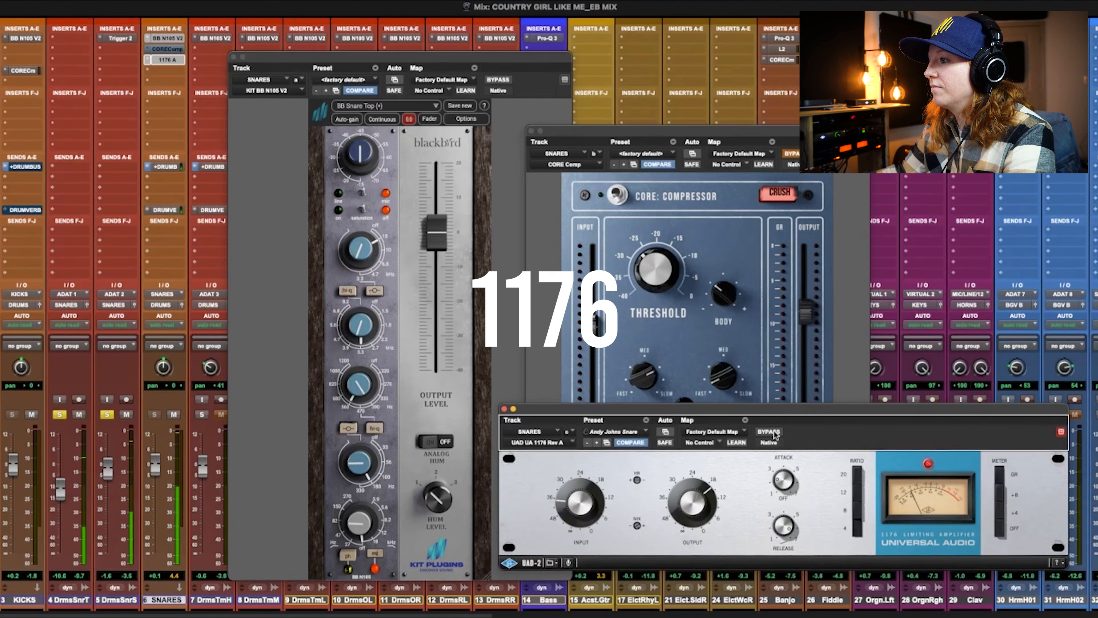
left_click(771, 432)
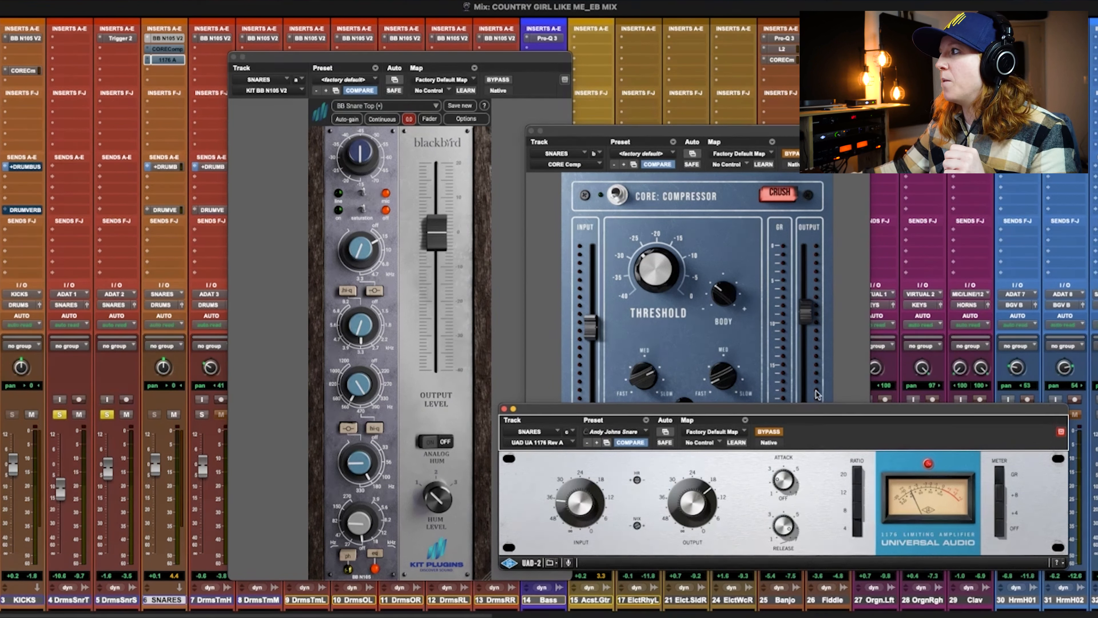
mouse_move(719, 289)
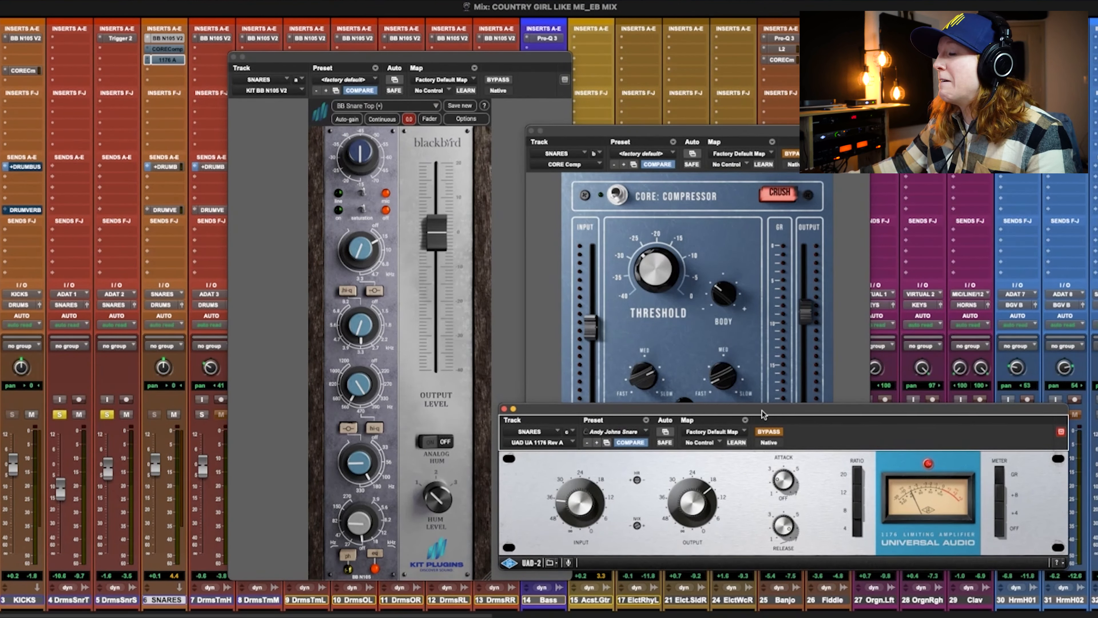
mouse_move(663, 314)
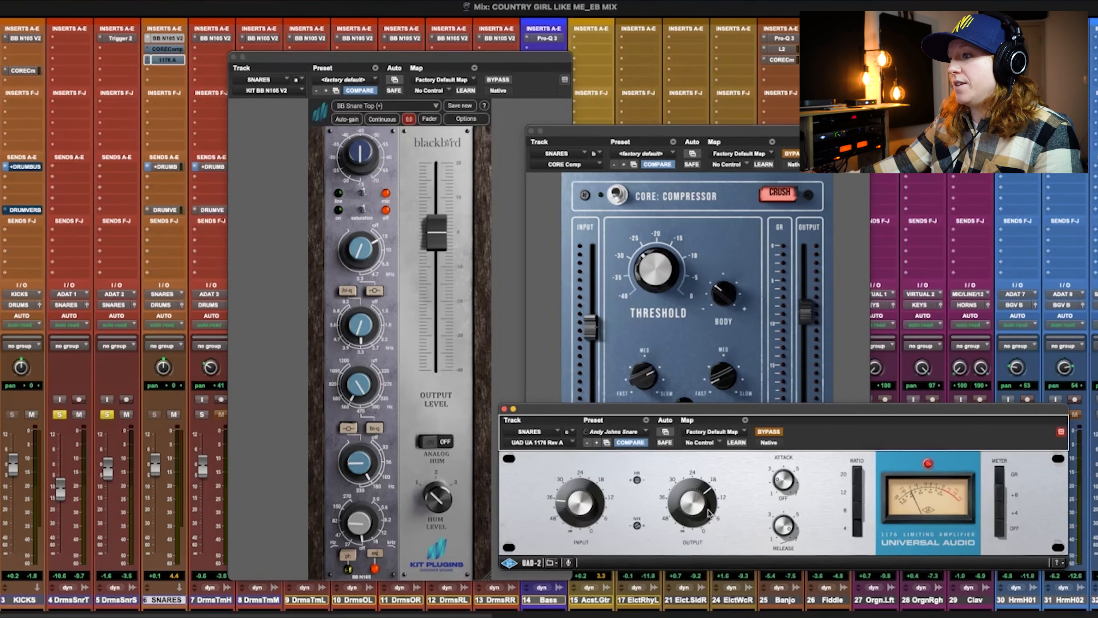